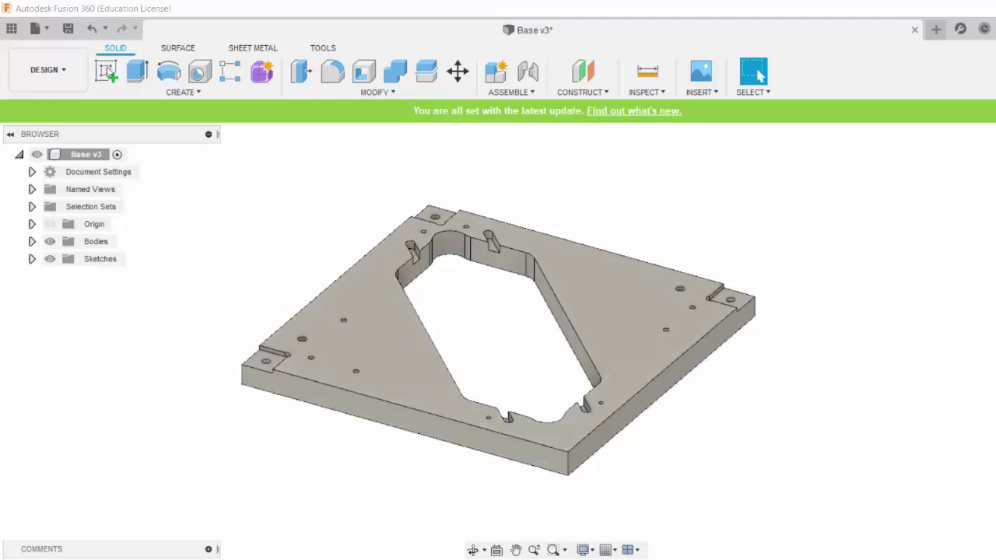
Look through the ME 280 3D Printer project folder for the saved Base design and close the data view
{"action": "left_click", "coordinate": [10, 30]}
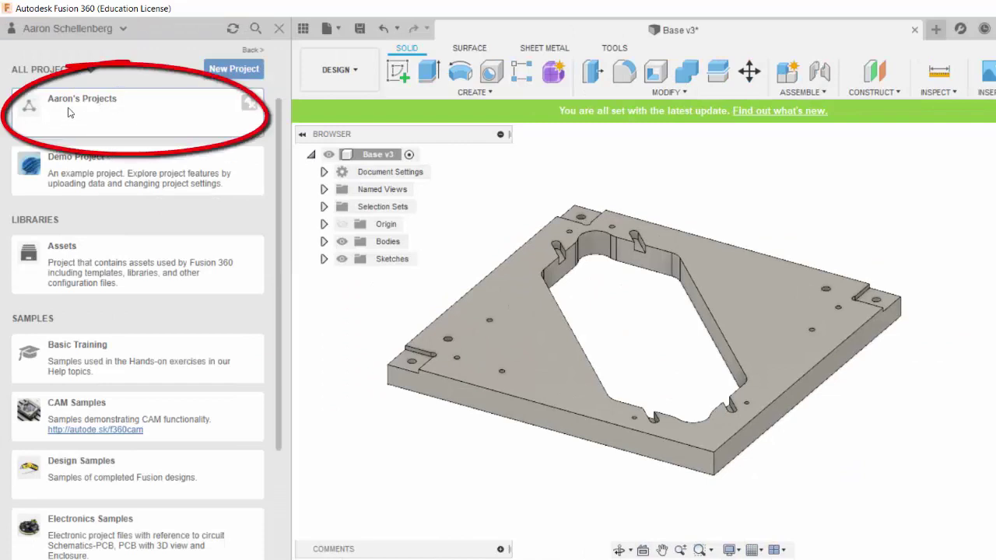
{"action": "left_click", "coordinate": [68, 113]}
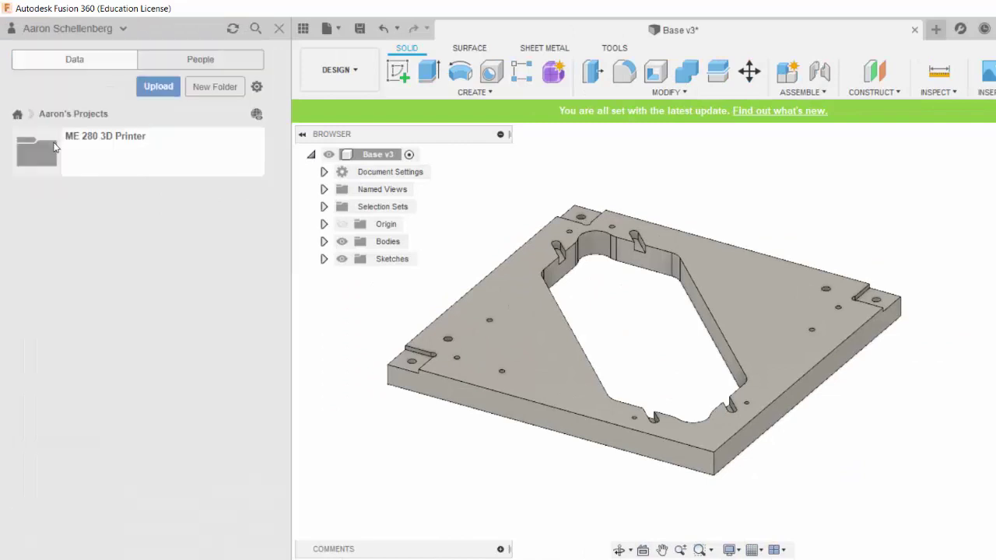
{"action": "left_click", "coordinate": [67, 146]}
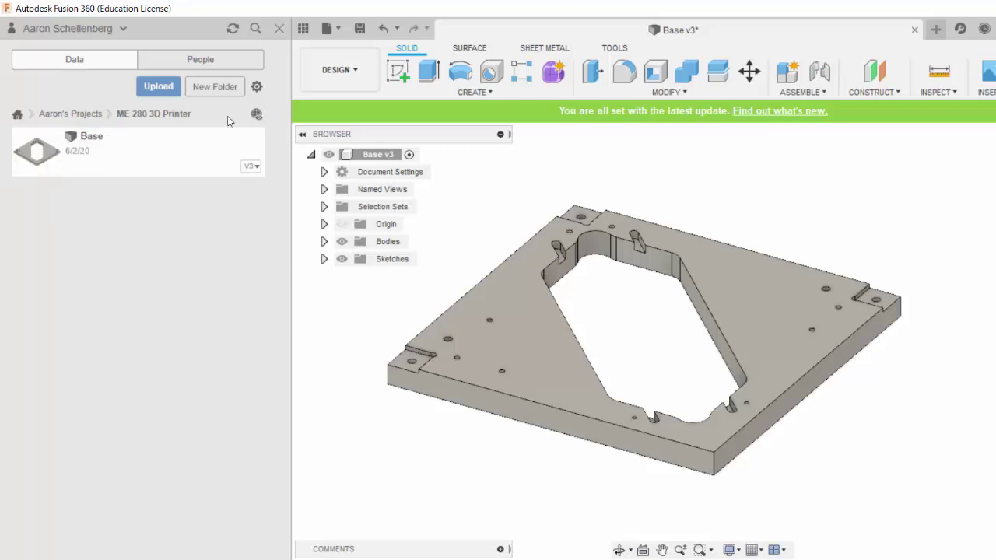
{"action": "left_click", "coordinate": [277, 31]}
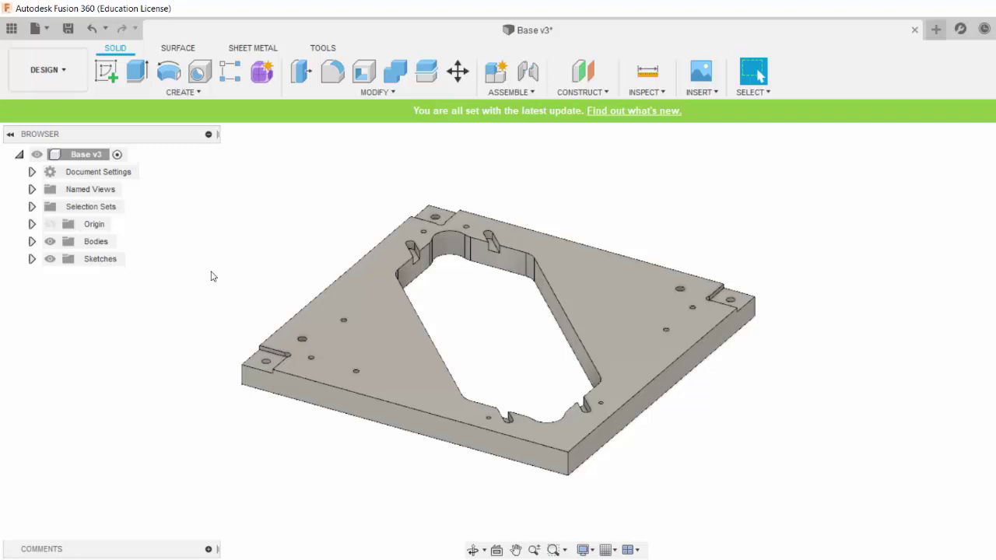
Switch to the Manufacture workspace and display the local ME 280 Tools library in the CAM Tool Library
{"action": "left_click", "coordinate": [62, 78]}
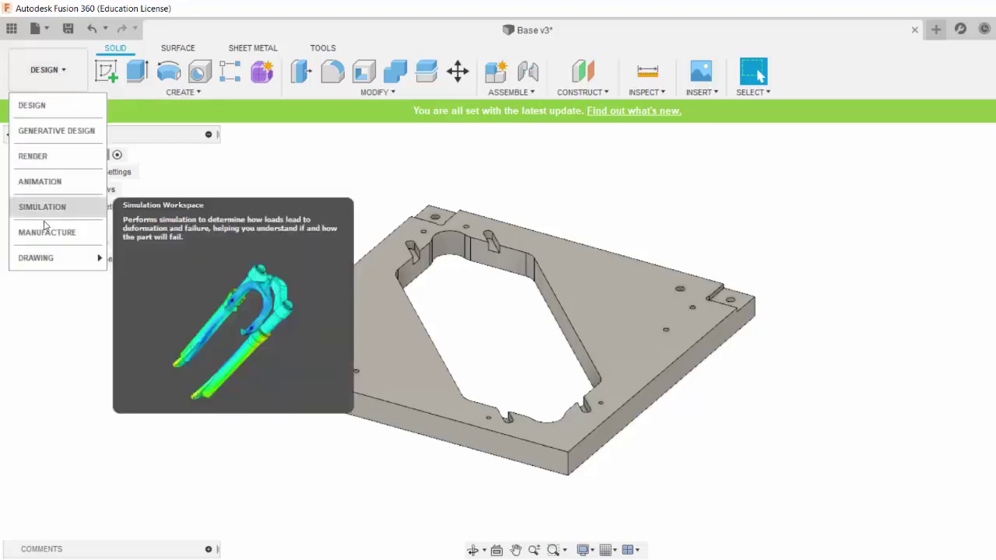
{"action": "left_click", "coordinate": [46, 233]}
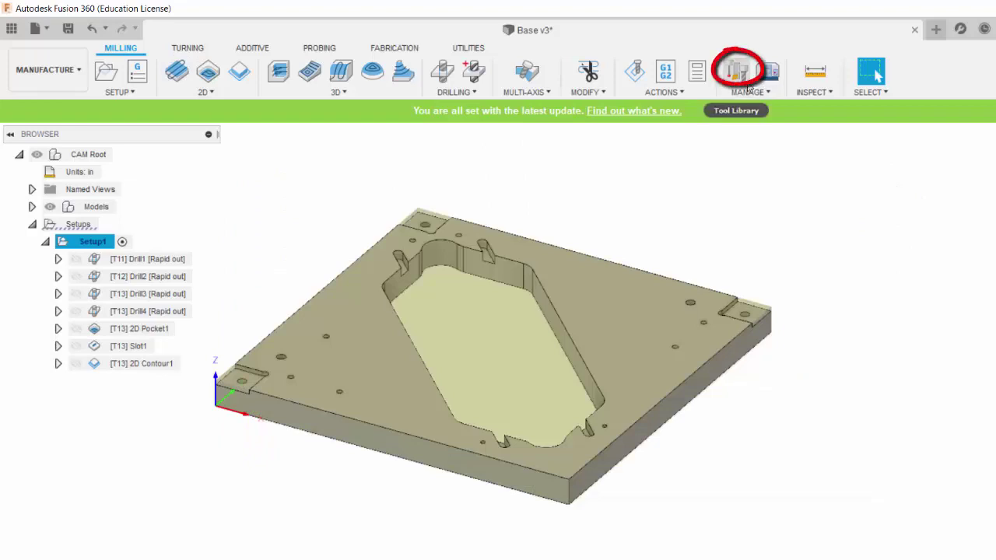
{"action": "left_click", "coordinate": [737, 71]}
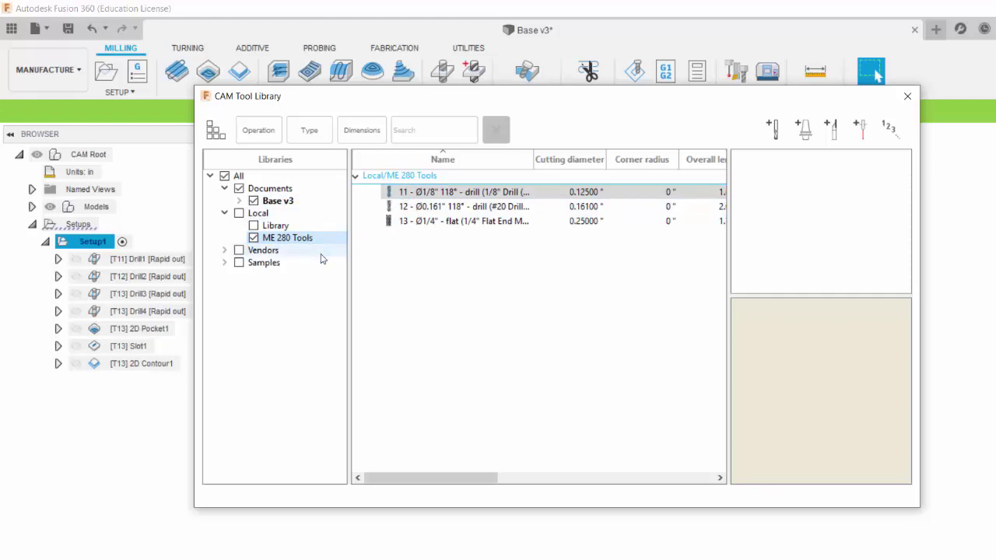
{"action": "right_click", "coordinate": [259, 215]}
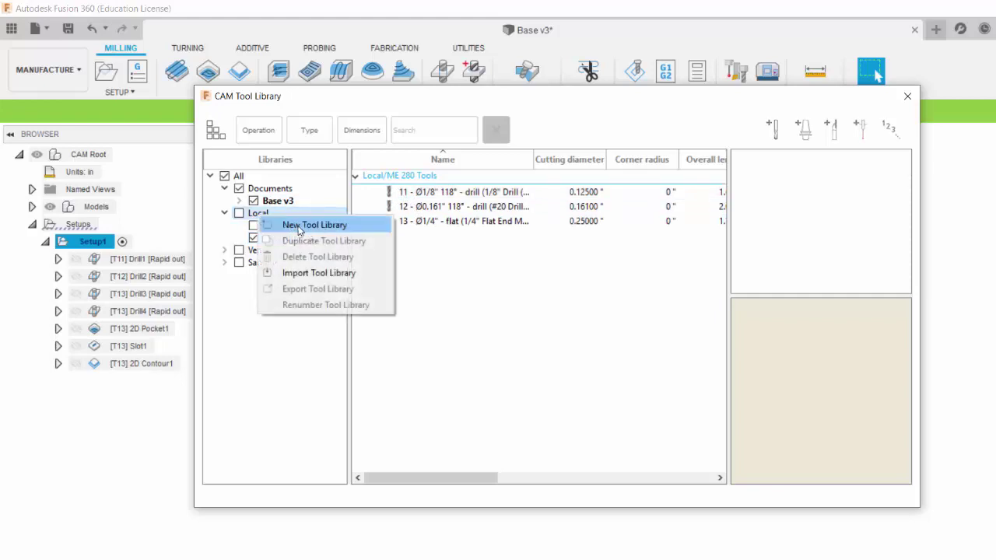
{"action": "left_click", "coordinate": [284, 238]}
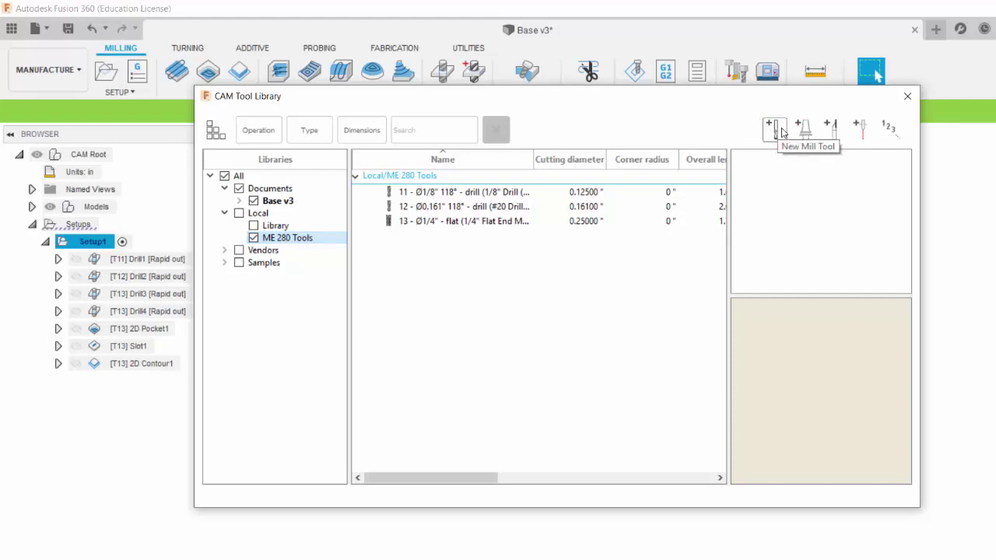
Review the 1/8" drill's description, cutter geometry, shaft, holder, feeds and speeds, and post processor settings
{"action": "double_click", "coordinate": [426, 195]}
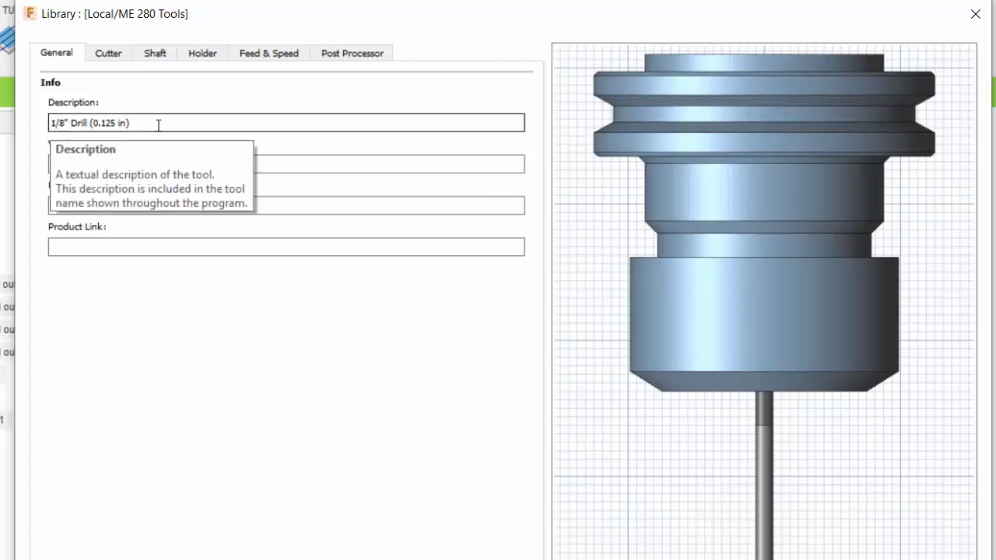
{"action": "left_click", "coordinate": [108, 53]}
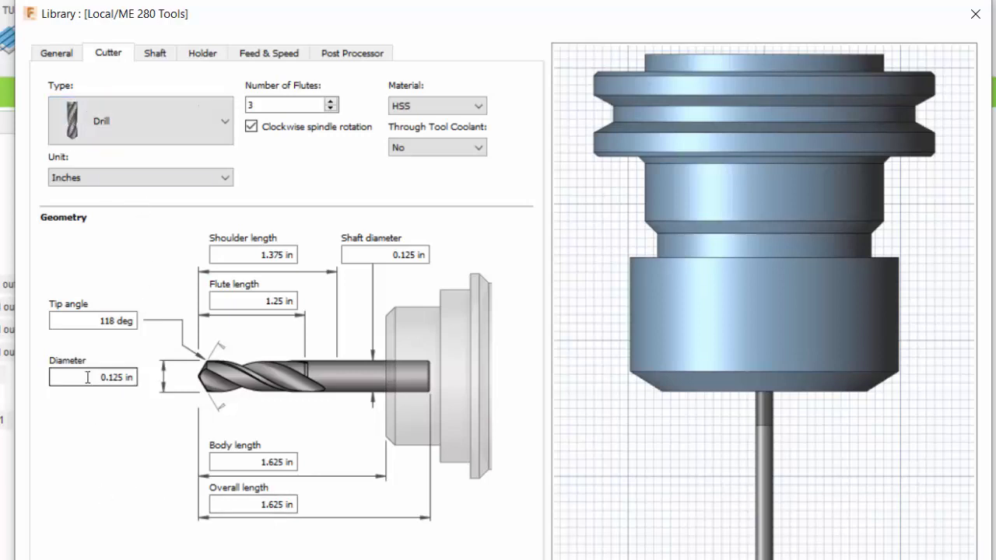
{"action": "mouse_move", "coordinate": [134, 320]}
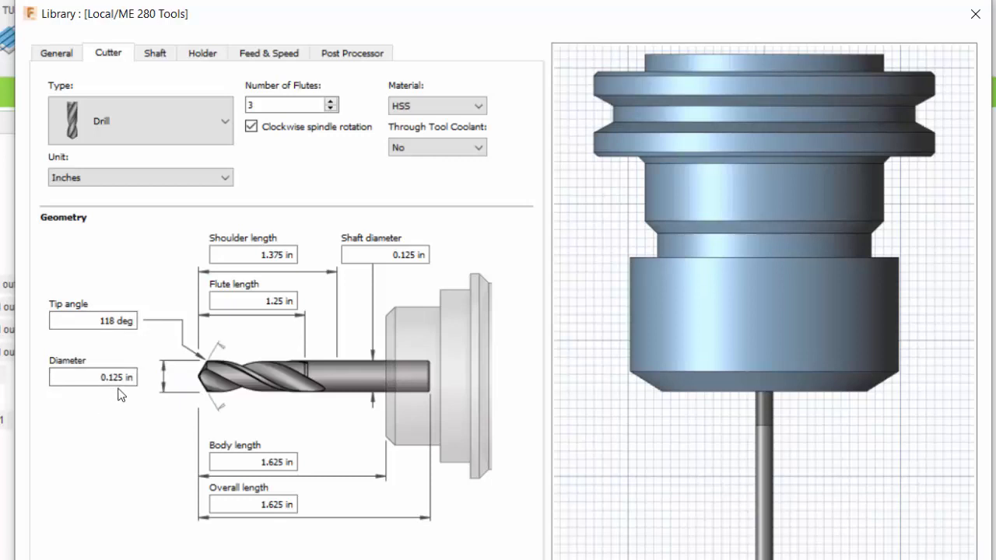
{"action": "left_click", "coordinate": [161, 56]}
{"action": "left_click", "coordinate": [203, 56]}
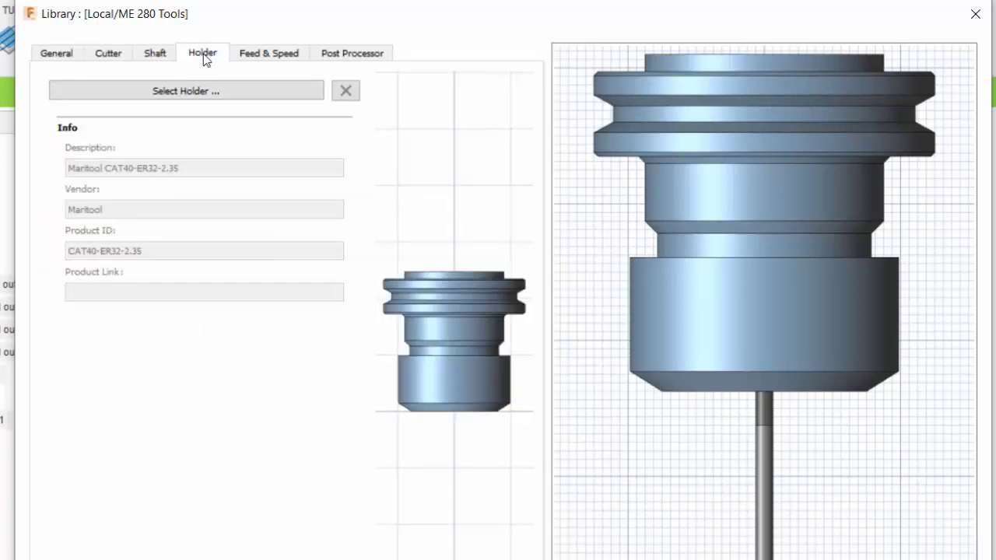
{"action": "left_click", "coordinate": [277, 58]}
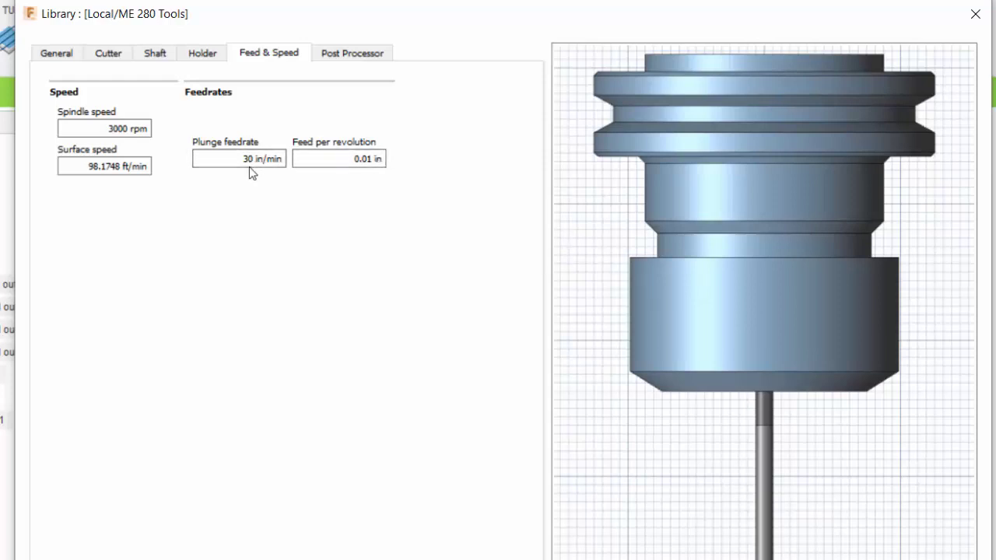
{"action": "left_click", "coordinate": [333, 53]}
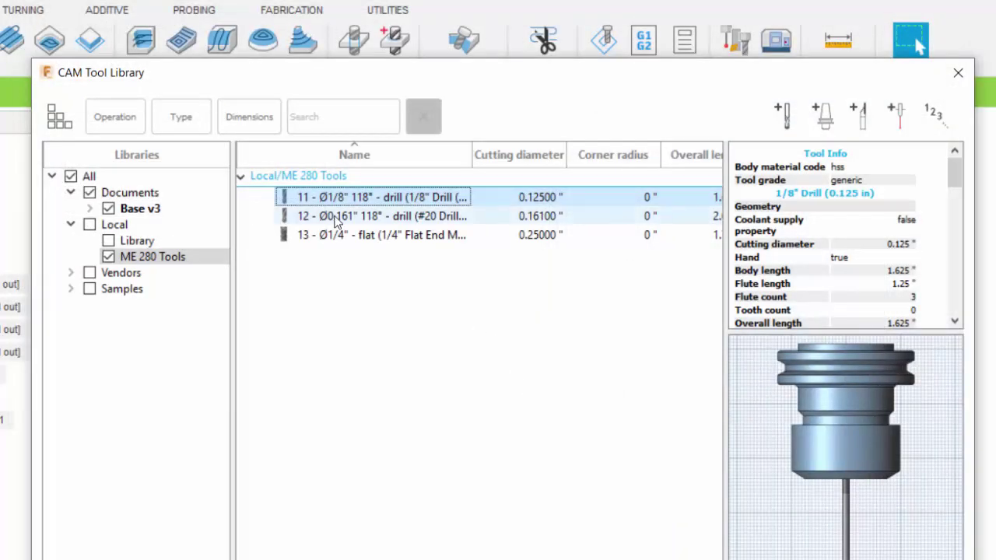
Review the #20 drill's description, cutter diameter and tip angle, shaft, holder, feeds and speeds, and post processor settings
{"action": "left_click", "coordinate": [334, 218]}
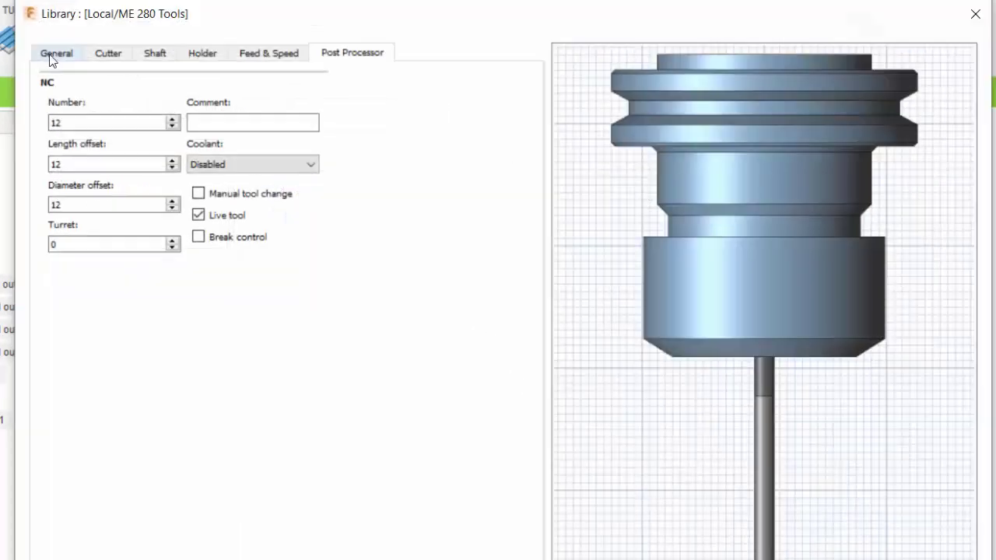
{"action": "left_click", "coordinate": [51, 54]}
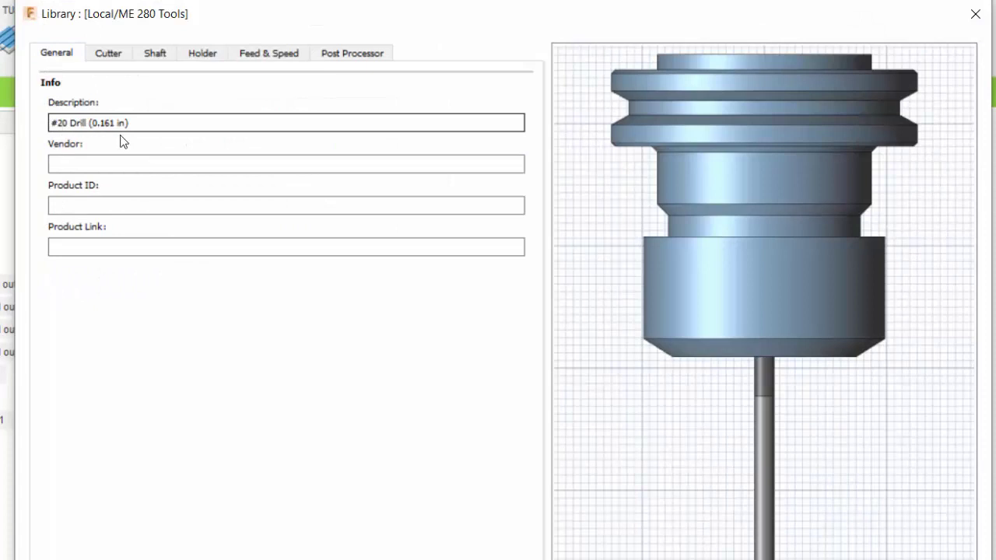
{"action": "left_click", "coordinate": [122, 56]}
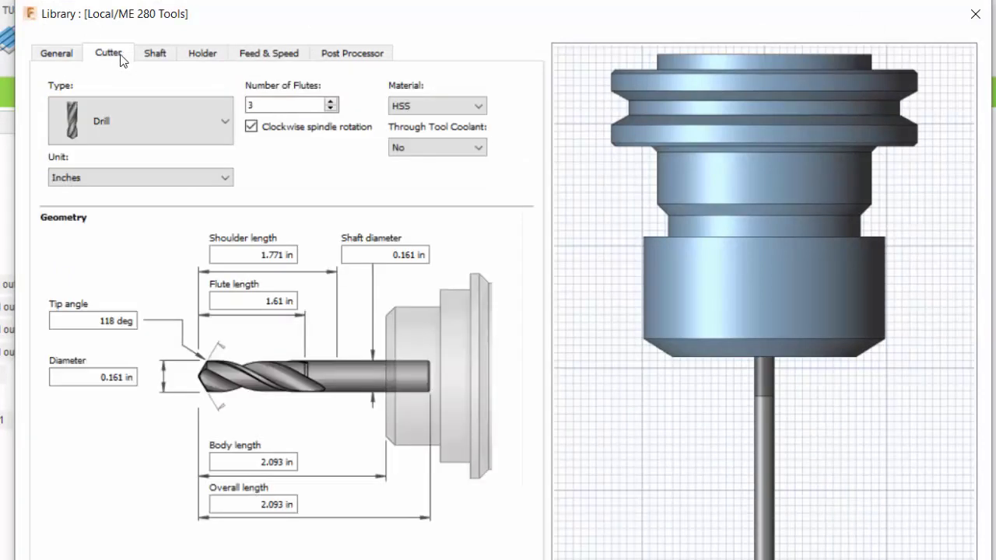
{"action": "left_click", "coordinate": [118, 377]}
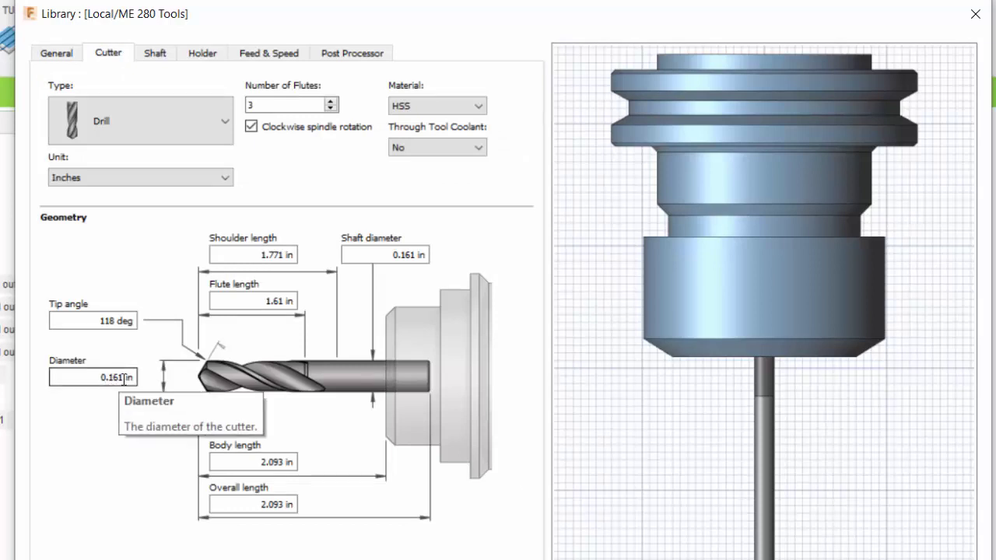
{"action": "left_click", "coordinate": [119, 321]}
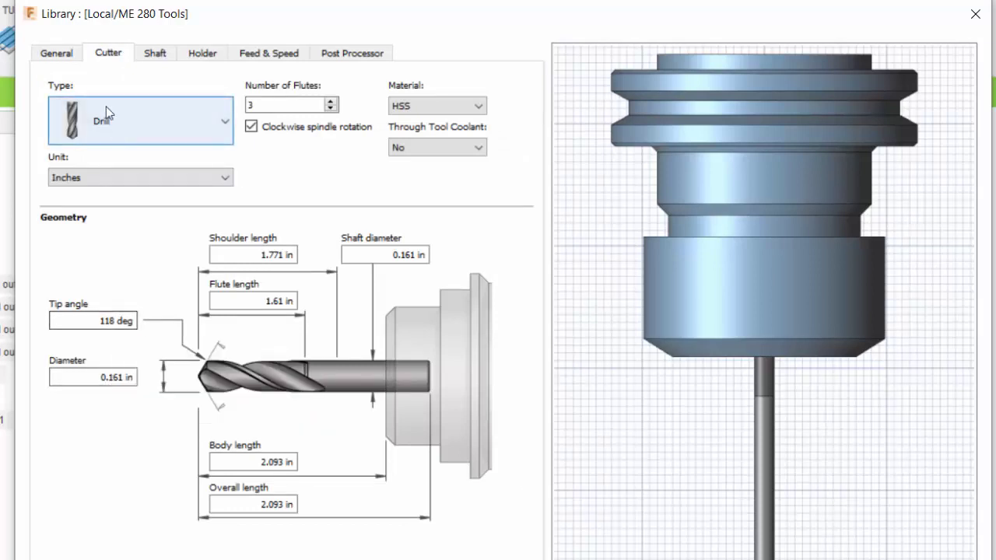
{"action": "left_click", "coordinate": [163, 59]}
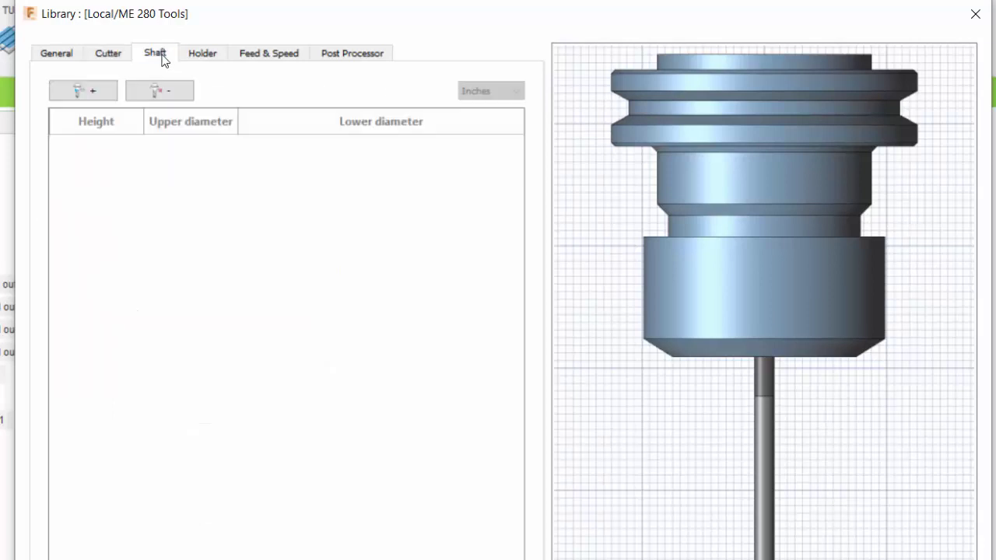
{"action": "left_click", "coordinate": [201, 56]}
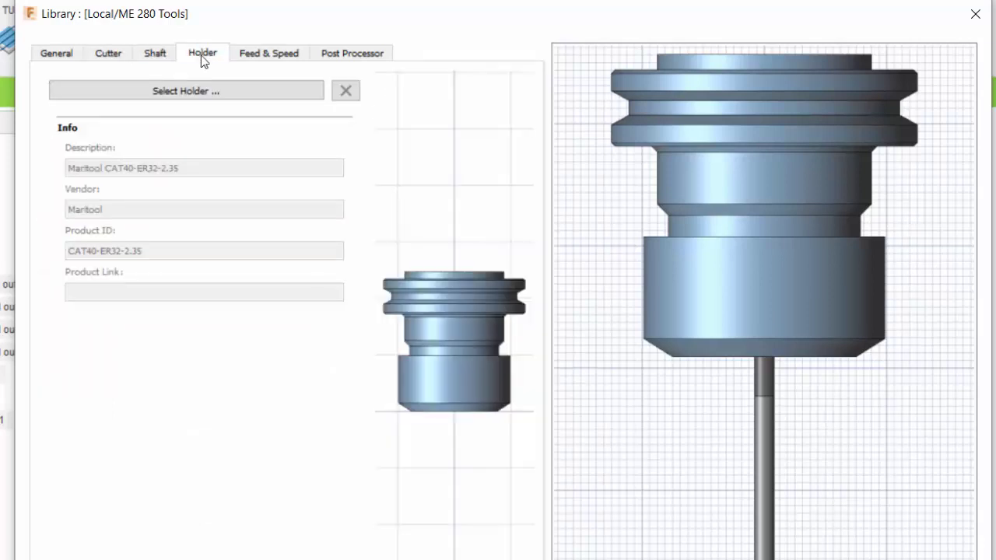
{"action": "left_click", "coordinate": [280, 56]}
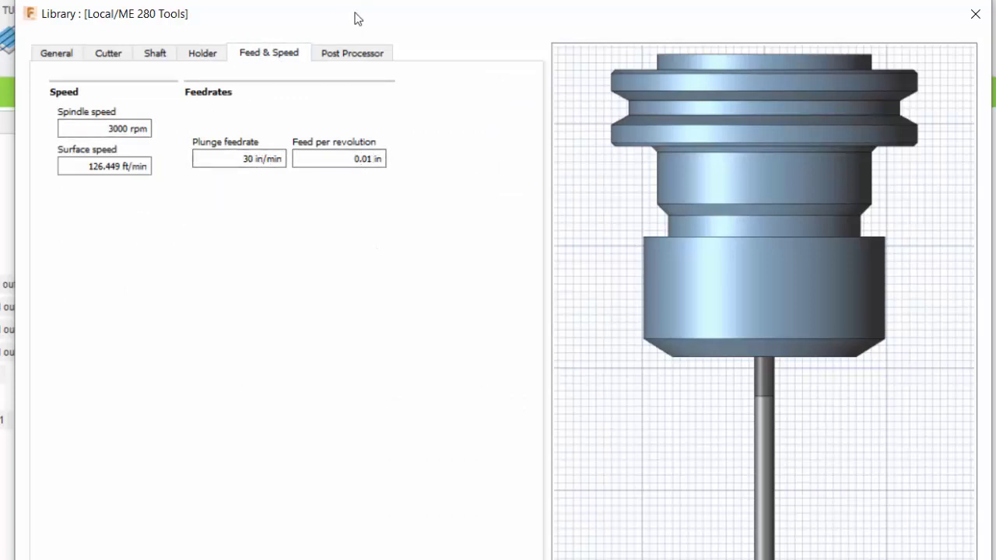
{"action": "left_click", "coordinate": [347, 53]}
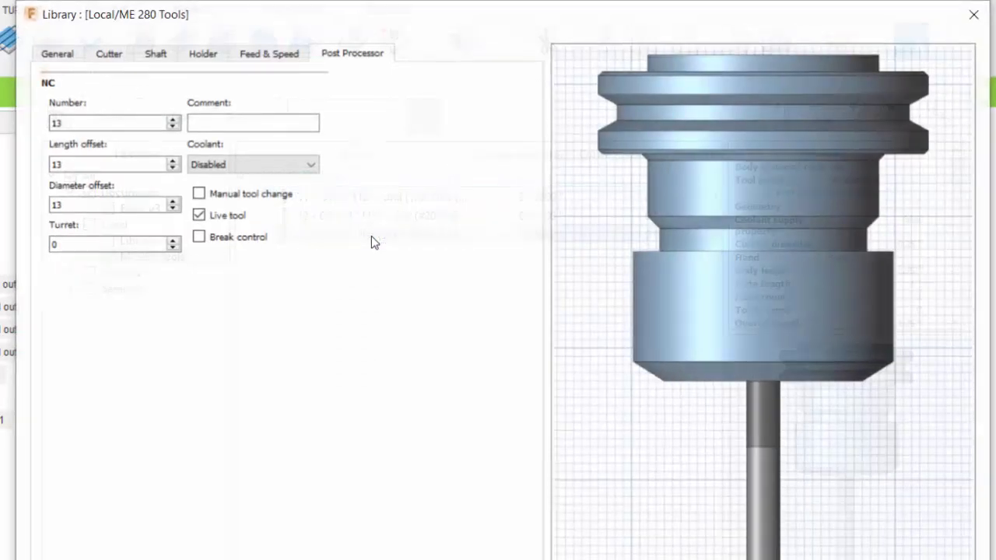
Review the 1/4" flat end mill's description, cutter geometry, feeds and speeds, and post processor settings, and close the tool library
{"action": "left_click", "coordinate": [47, 57]}
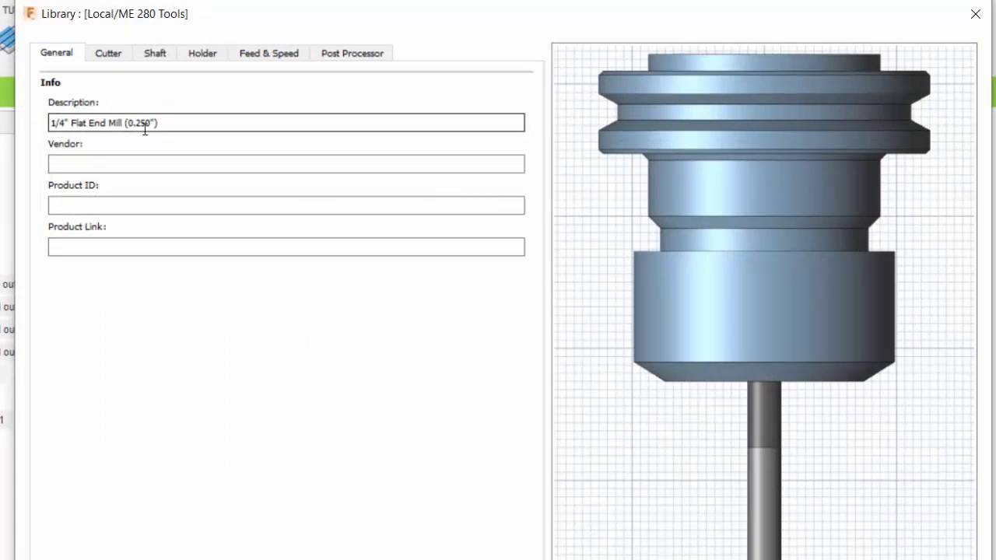
{"action": "left_click", "coordinate": [109, 54]}
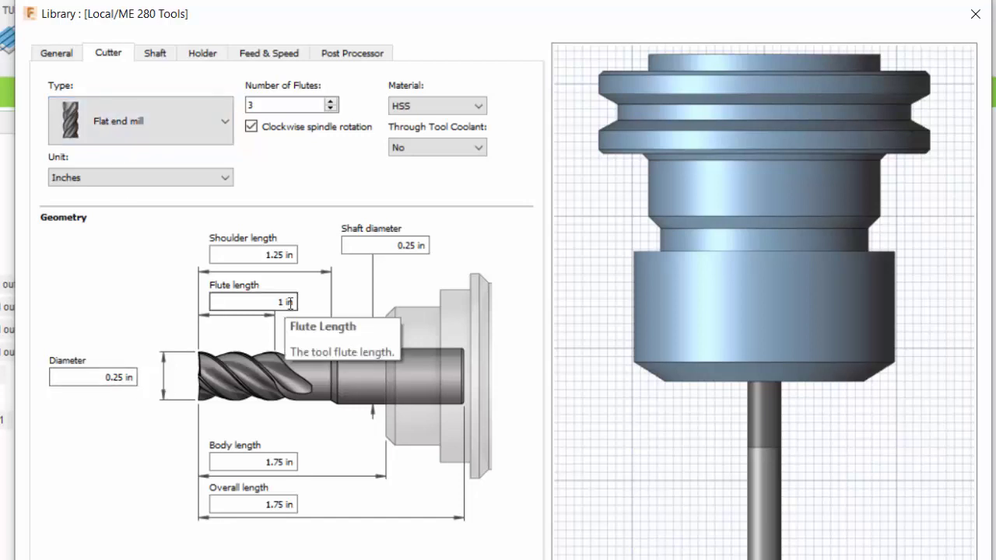
{"action": "left_click", "coordinate": [268, 57]}
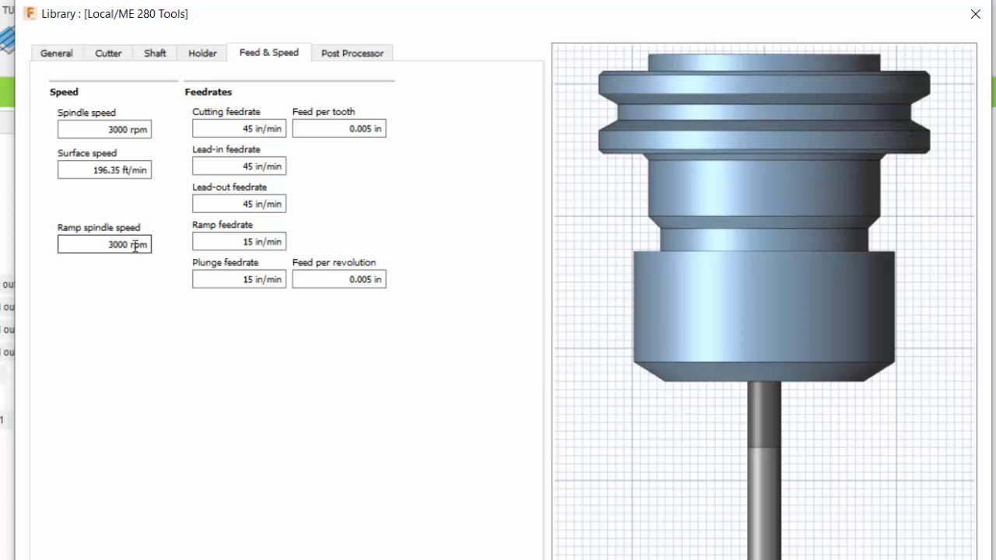
{"action": "left_click", "coordinate": [102, 245]}
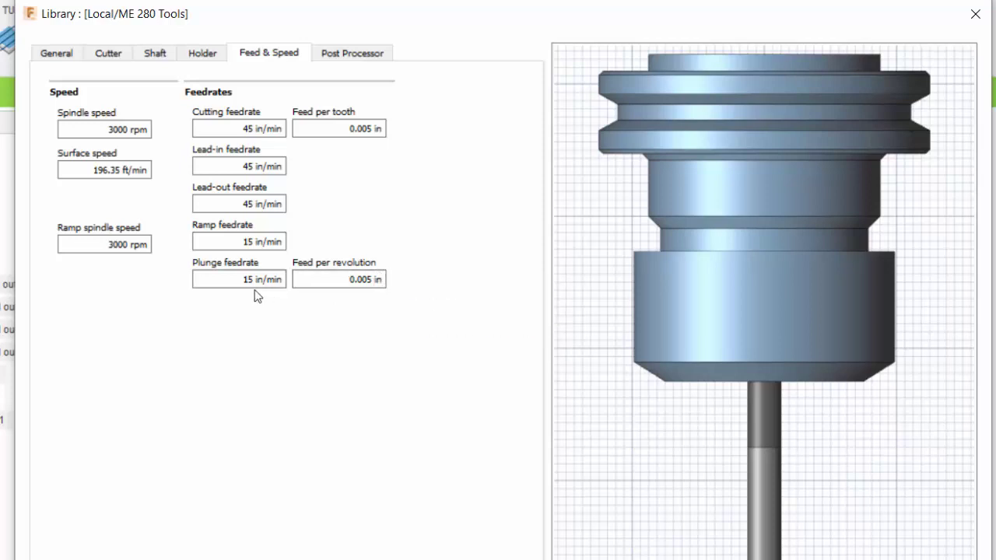
{"action": "left_click", "coordinate": [334, 53]}
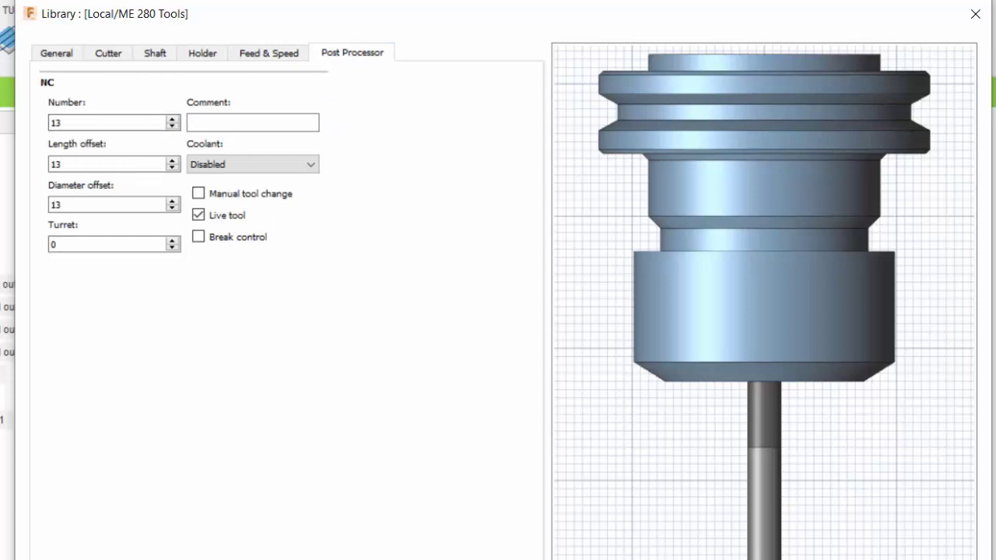
{"action": "left_click", "coordinate": [975, 13]}
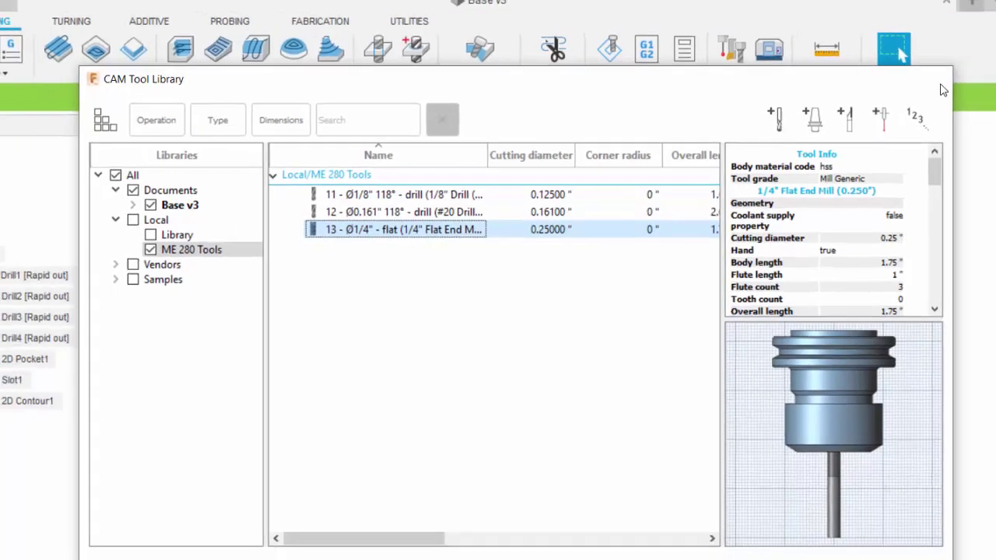
{"action": "left_click", "coordinate": [960, 75]}
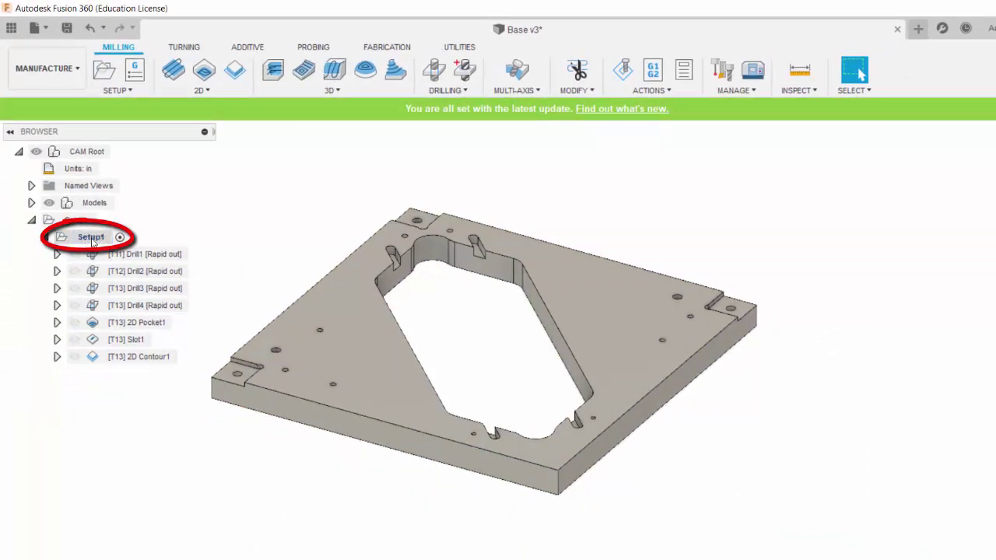
Open the Setup1 settings and choose the document's HAAS with AB-axes machine for it
{"action": "left_click", "coordinate": [104, 72]}
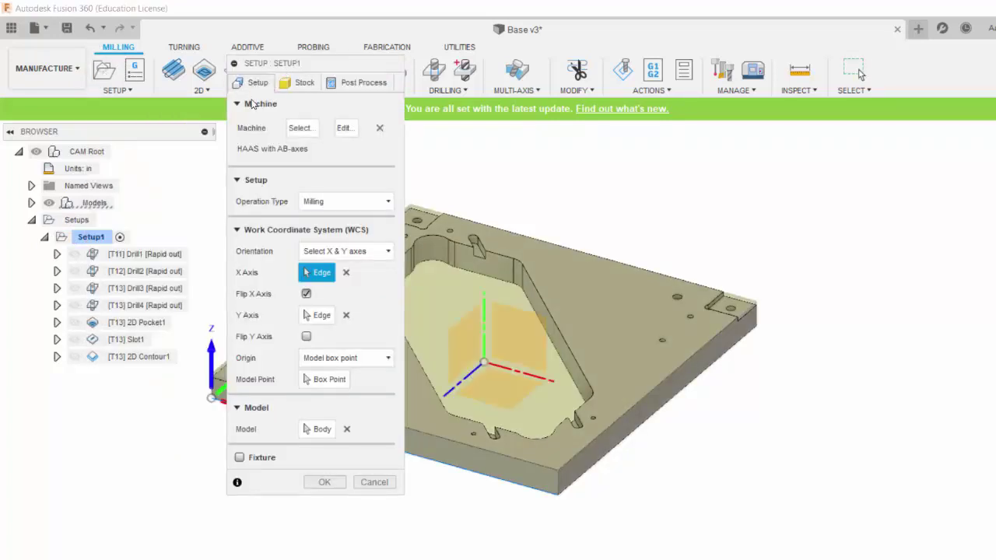
{"action": "left_click", "coordinate": [299, 128]}
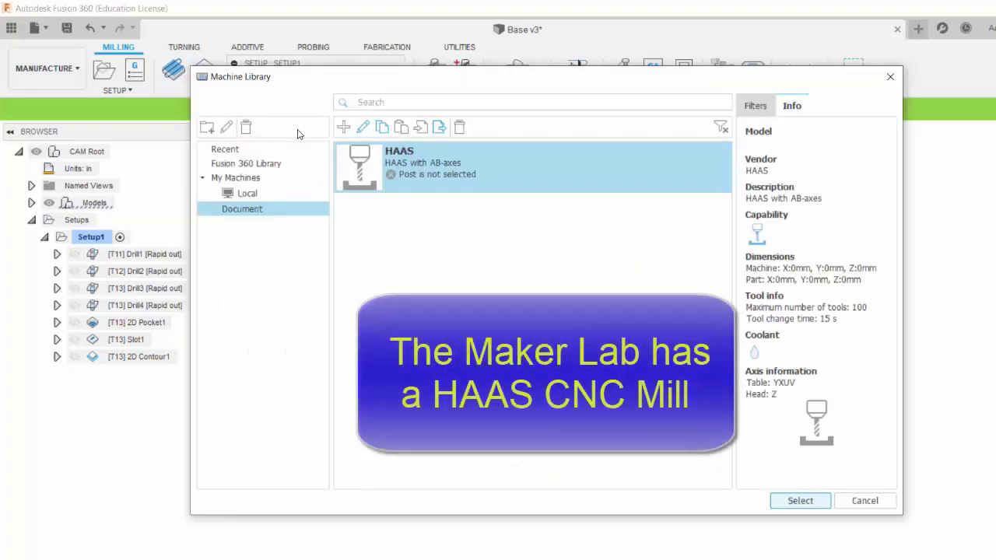
{"action": "double_click", "coordinate": [415, 171]}
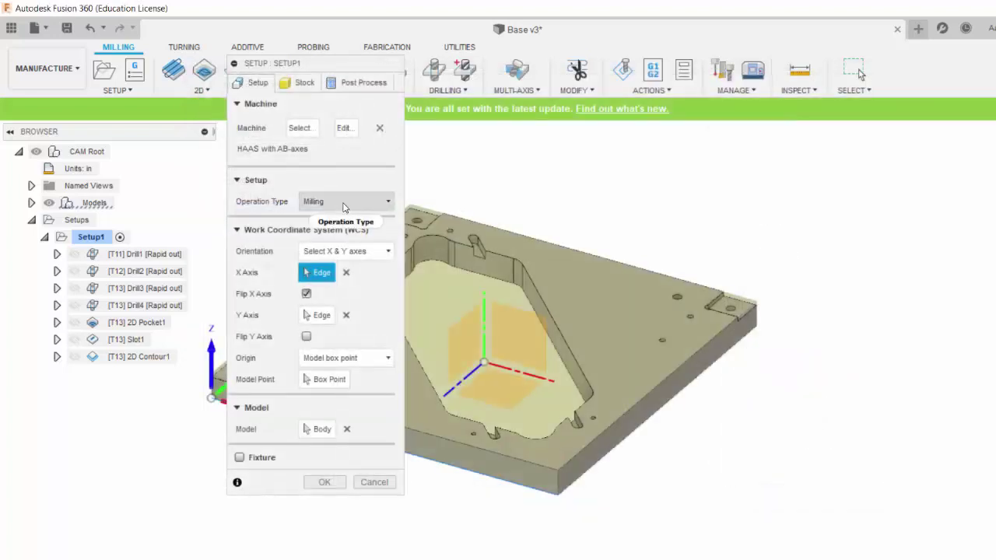
{"action": "mouse_move", "coordinate": [325, 237]}
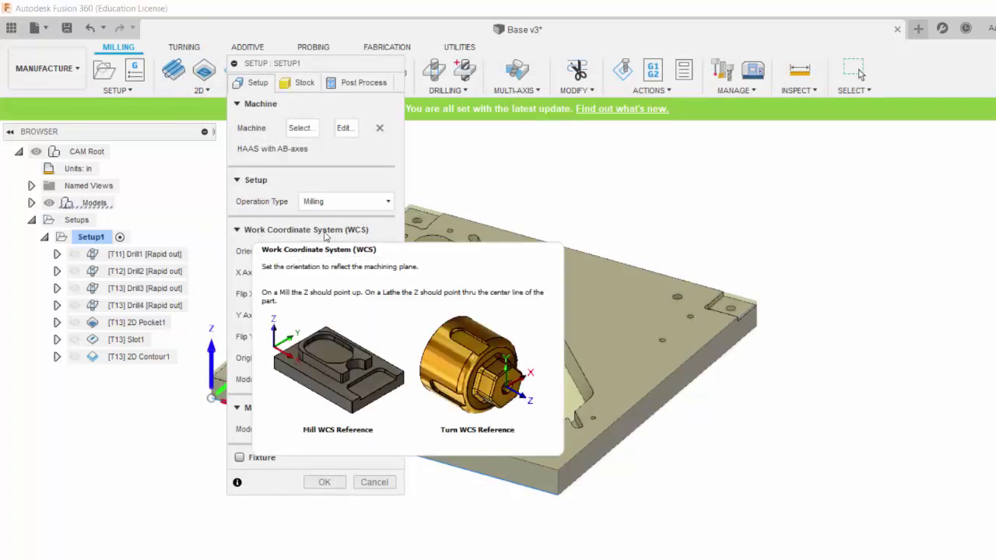
Set Setup1's work coordinate orientation to Select X & Y axes and check the axis directions and model box point origin on the plate
{"action": "left_click", "coordinate": [345, 251]}
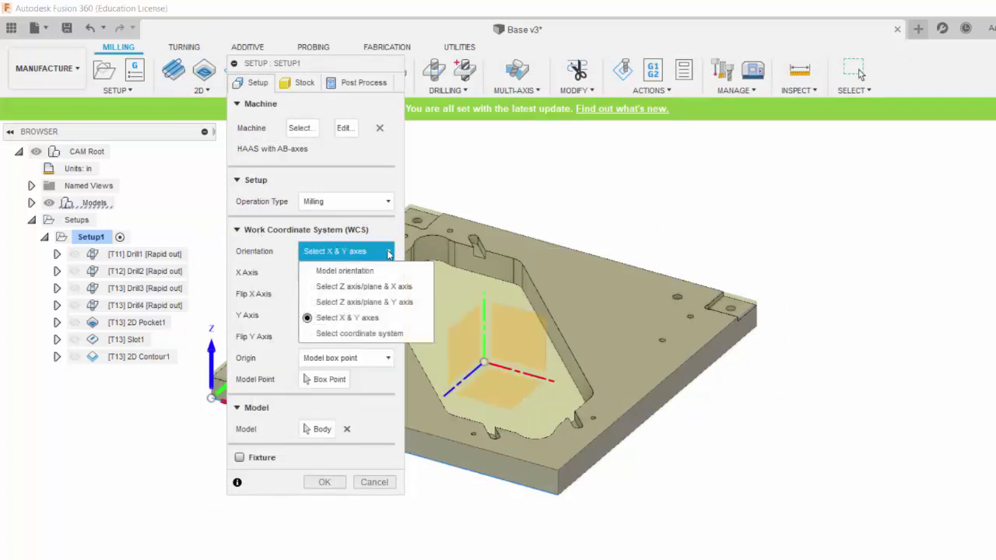
{"action": "left_click", "coordinate": [327, 318]}
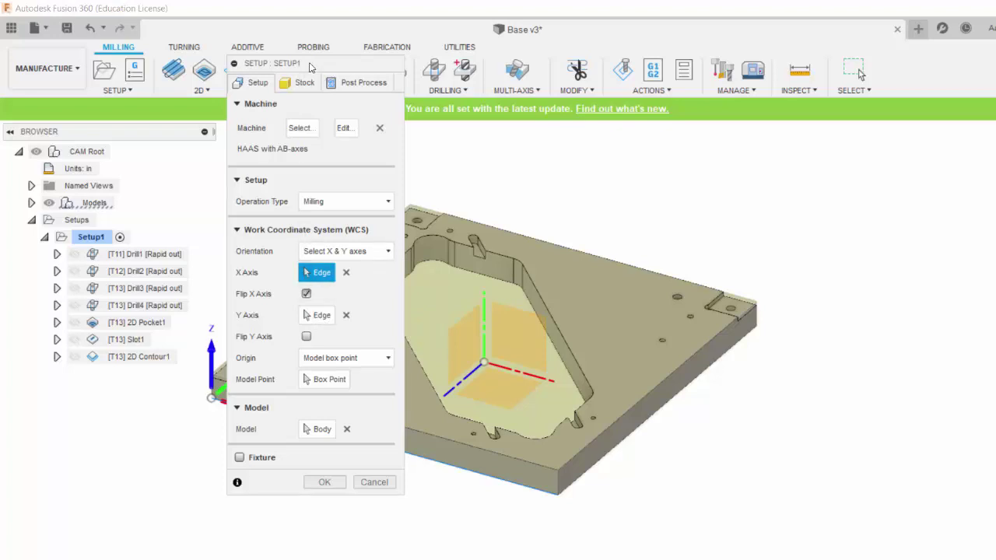
{"action": "left_click_drag", "start_coordinate": [345, 70], "coordinate": [493, 74]}
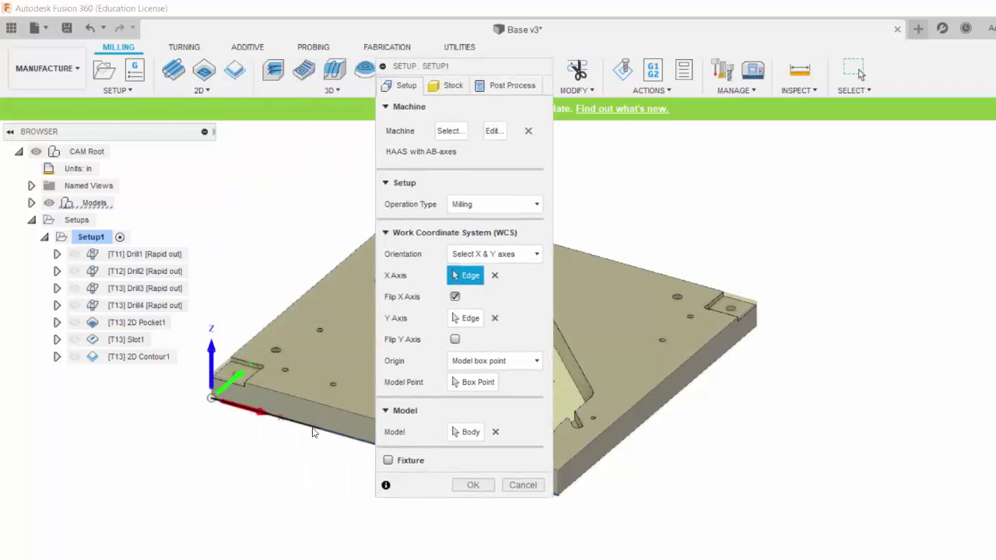
{"action": "middle_click_drag", "start_coordinate": [312, 343], "coordinate": [387, 382], "text": "shift"}
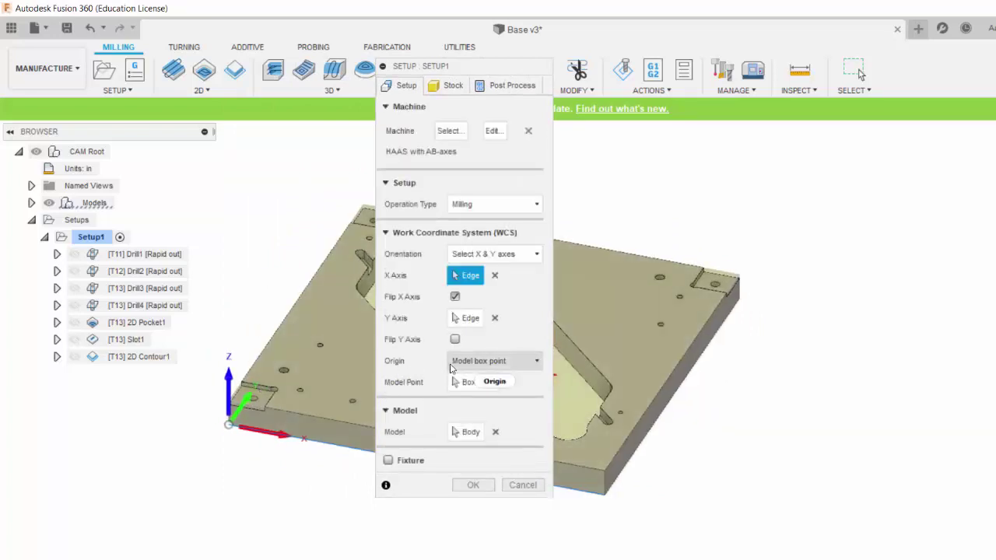
{"action": "mouse_move", "coordinate": [463, 362]}
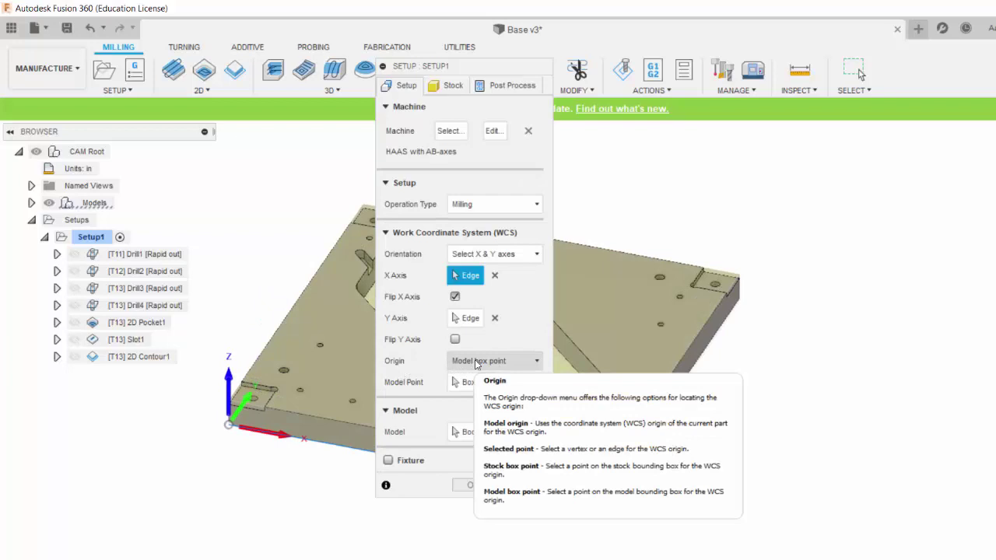
{"action": "left_click", "coordinate": [455, 297]}
Set Setup1's stock mode to Relative size box, review its program number and WCS offset, and accept the setup
{"action": "left_click", "coordinate": [453, 85]}
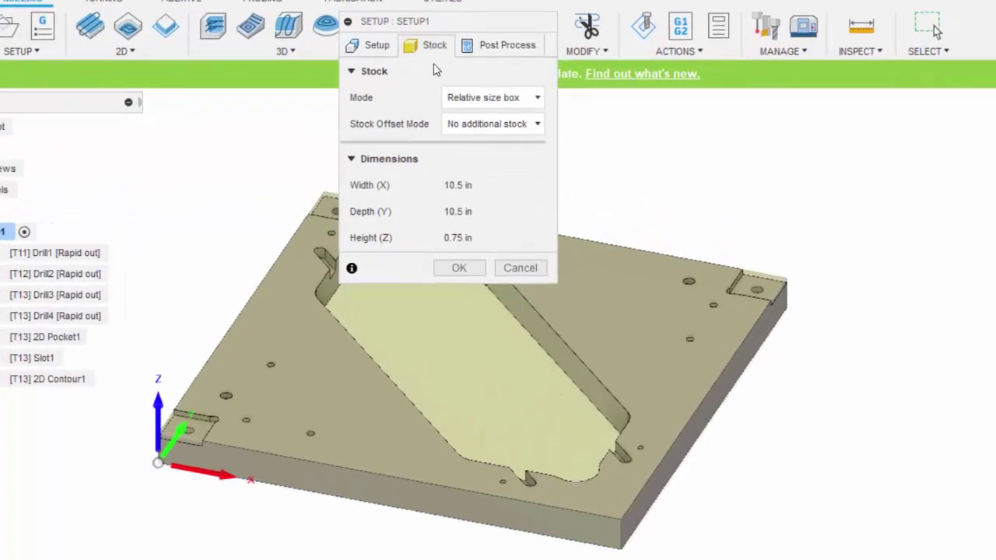
{"action": "left_click", "coordinate": [471, 100]}
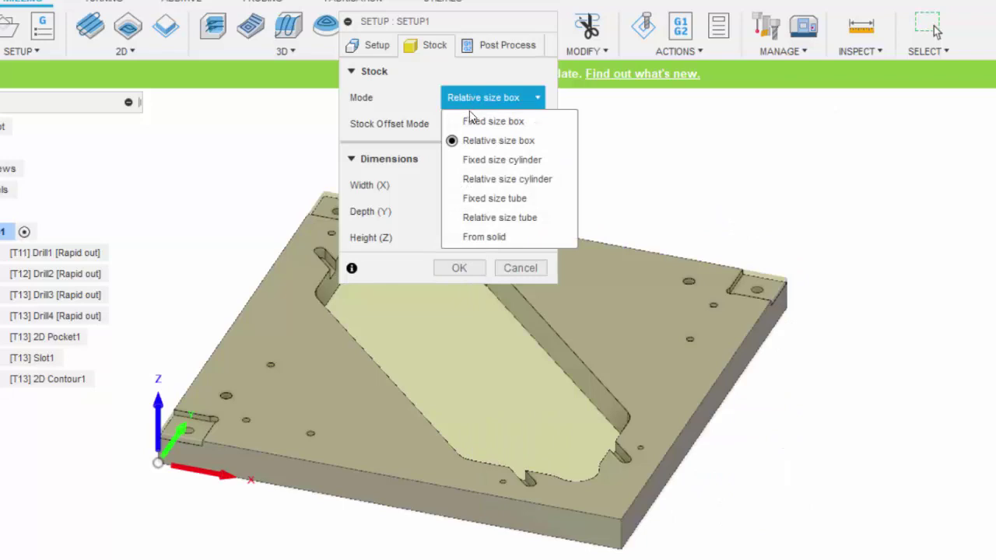
{"action": "left_click", "coordinate": [475, 143]}
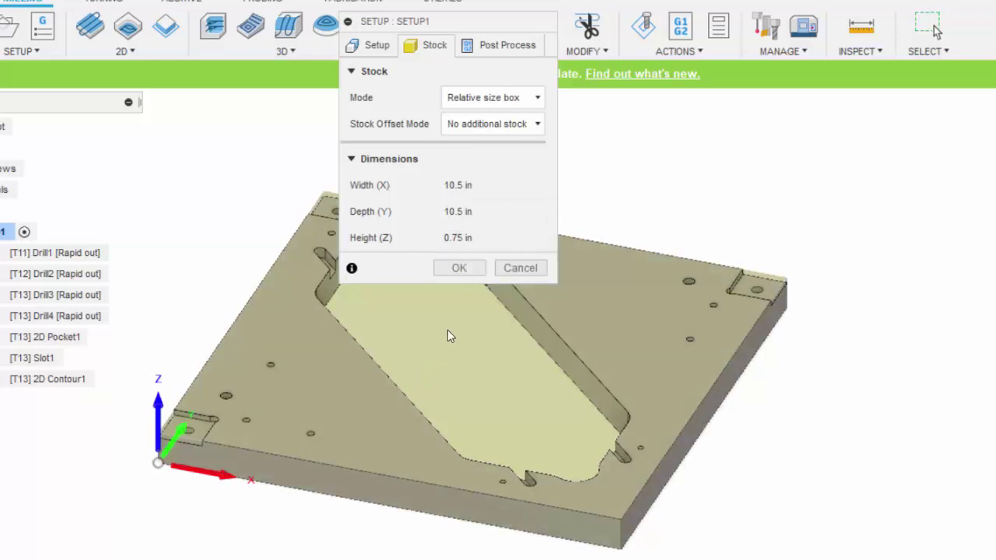
{"action": "left_click", "coordinate": [498, 43]}
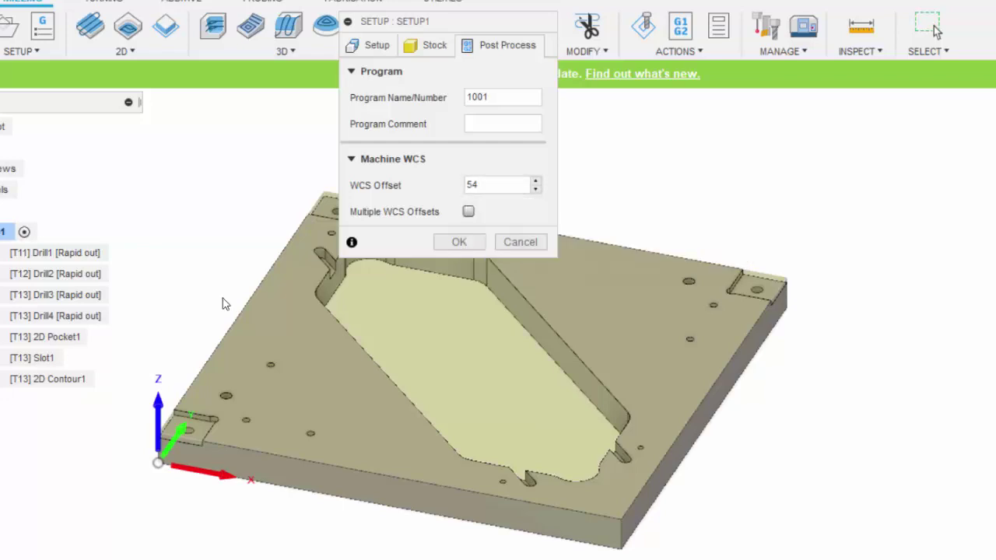
{"action": "left_click", "coordinate": [459, 242]}
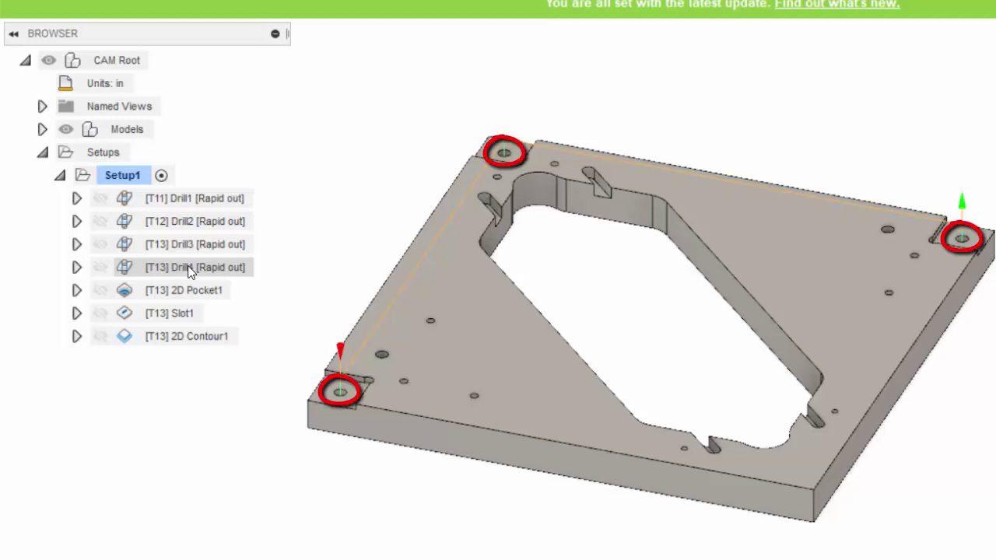
Review Drill1's tool and feeds, selected hole faces, hole diameter on the plate, and height settings, and close the operation
{"action": "double_click", "coordinate": [167, 198]}
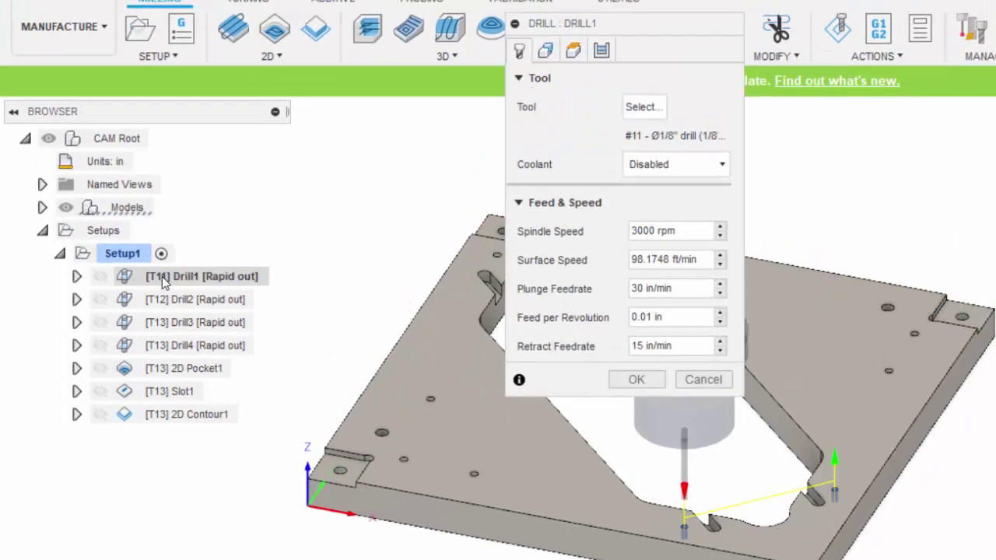
{"action": "left_click_drag", "start_coordinate": [615, 24], "coordinate": [377, 35]}
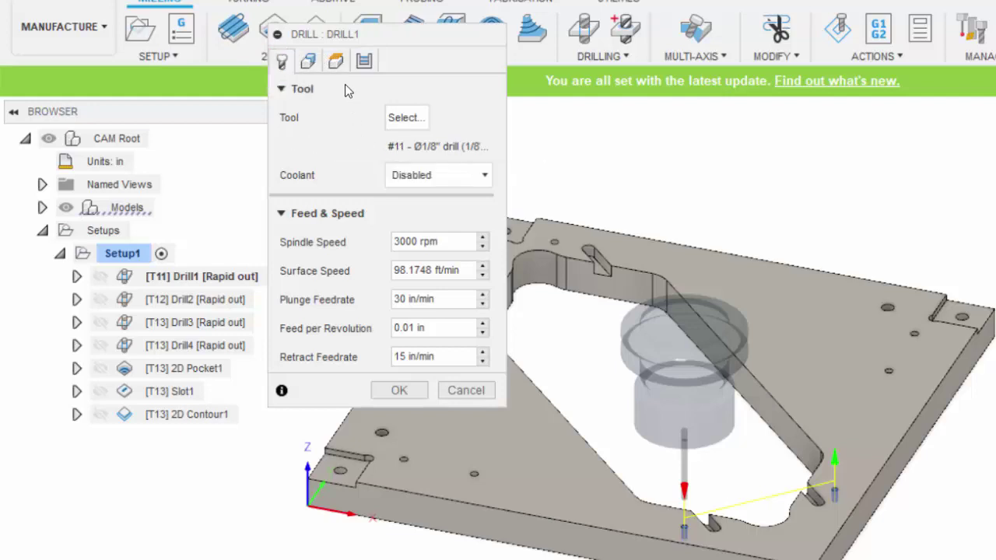
{"action": "left_click", "coordinate": [309, 63]}
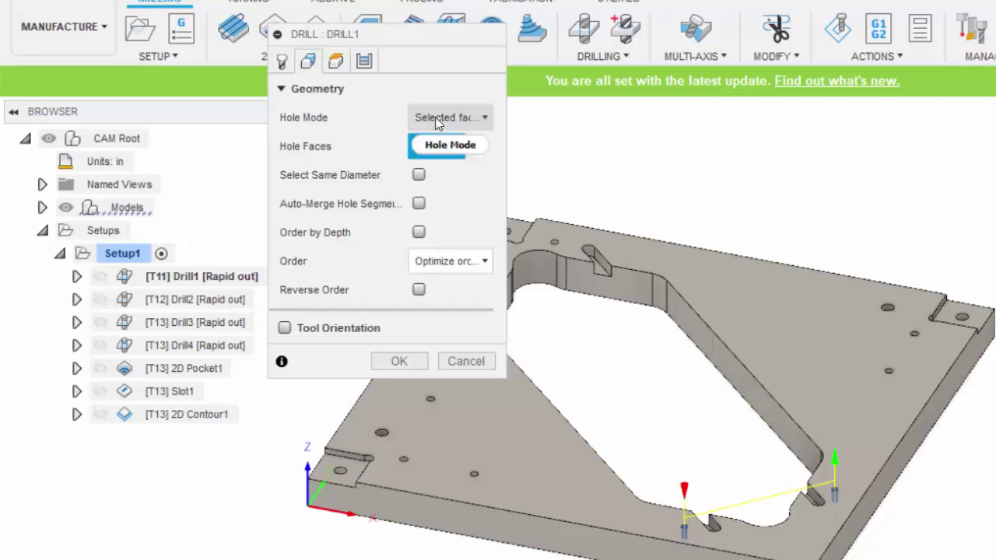
{"action": "mouse_move", "coordinate": [438, 122]}
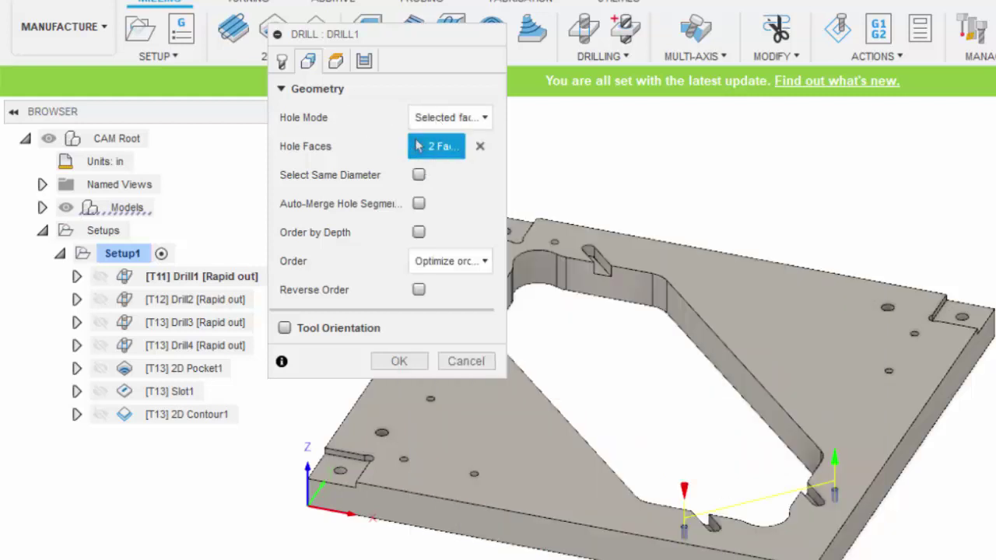
{"action": "scroll", "coordinate": [610, 494], "scroll_direction": "up", "scroll_amount": 5}
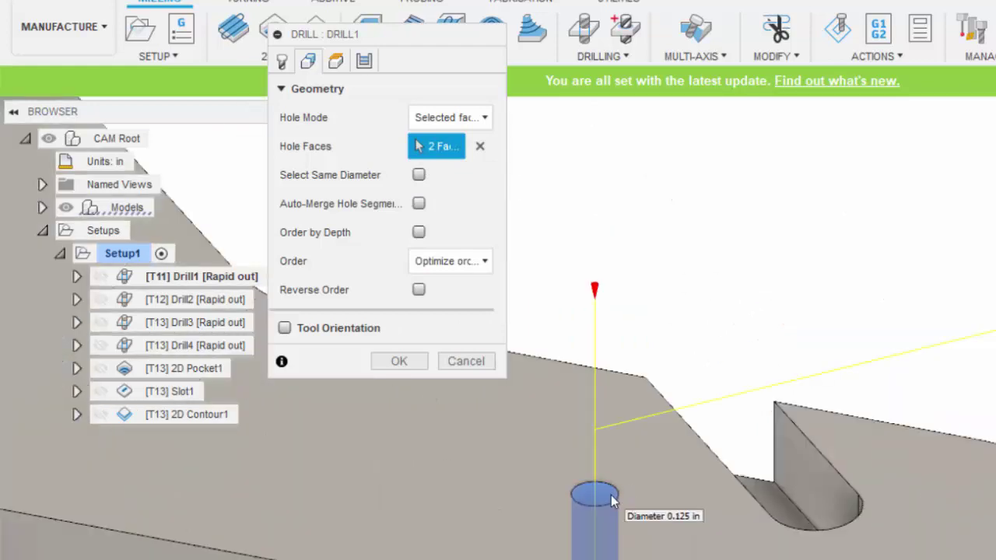
{"action": "scroll", "coordinate": [611, 495], "scroll_direction": "down", "scroll_amount": 5}
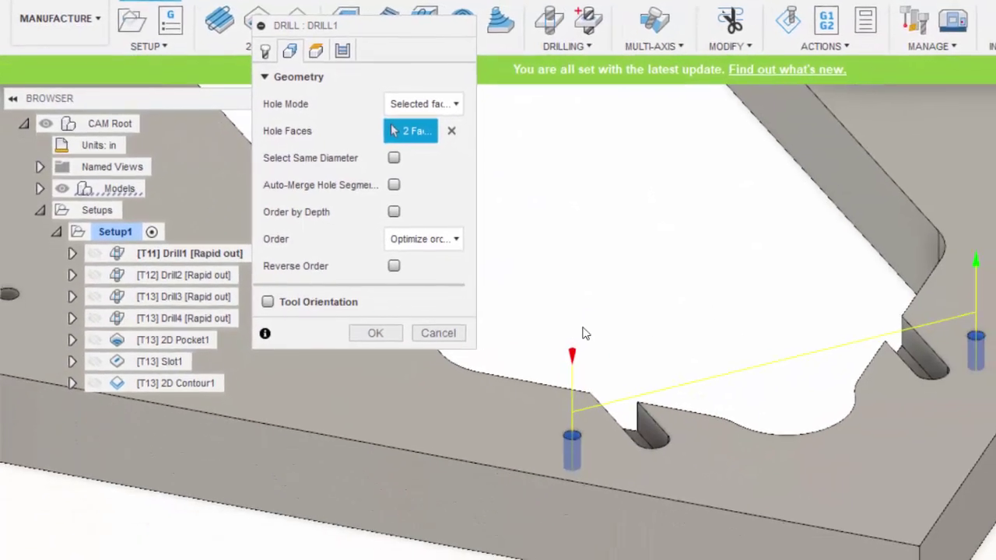
{"action": "left_click", "coordinate": [336, 62]}
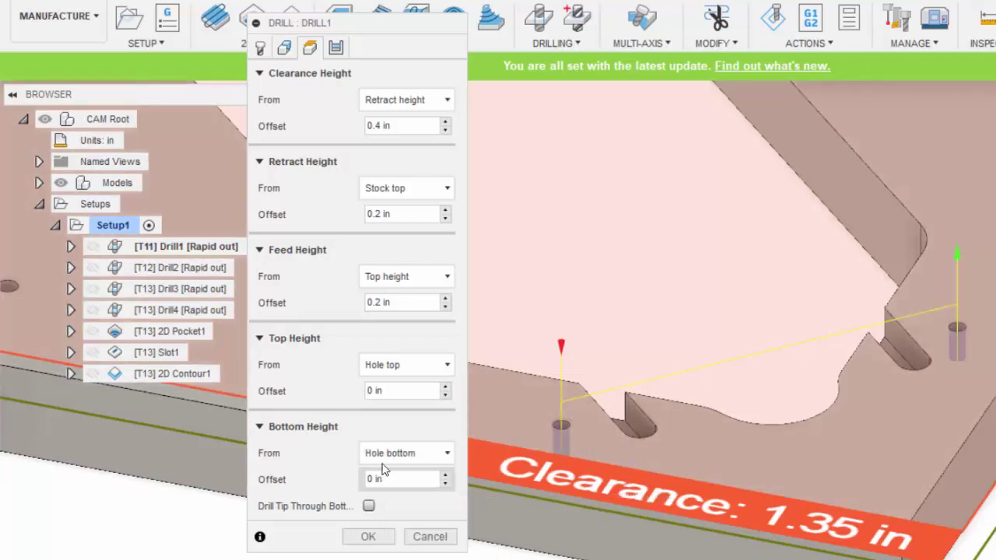
{"action": "left_click", "coordinate": [369, 539]}
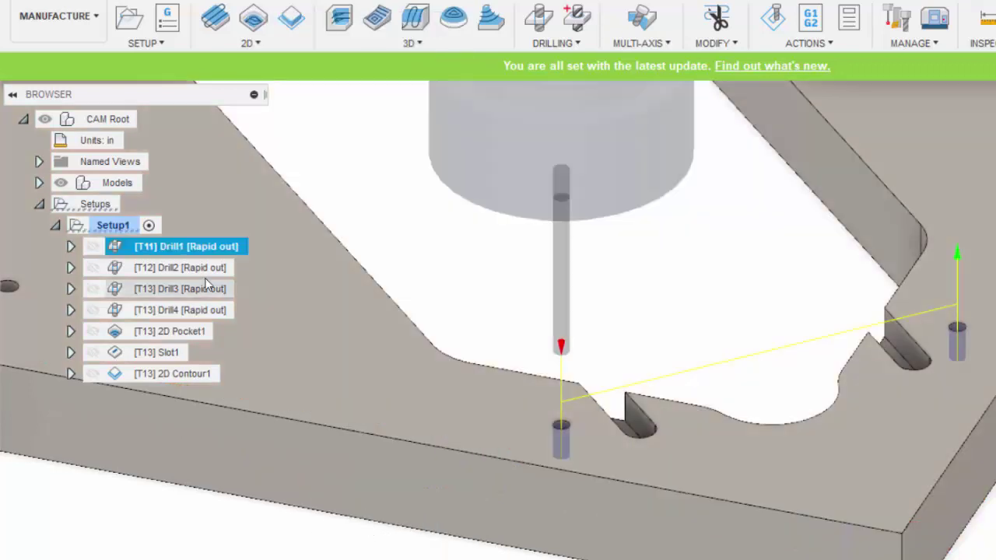
Review Drill2's tool, hole faces and drill tip through bottom option, and set its break-through depth to 0.050 in
{"action": "double_click", "coordinate": [187, 266]}
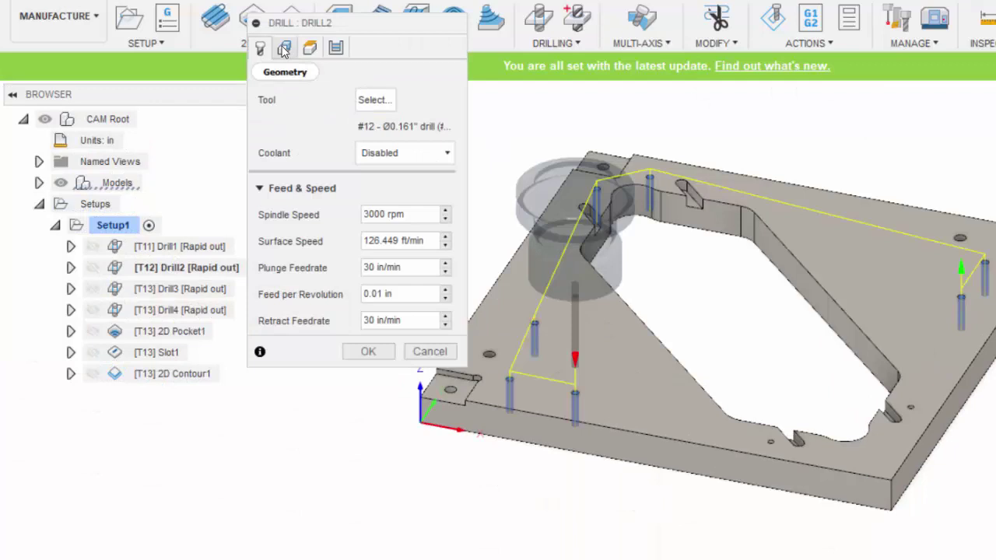
{"action": "left_click", "coordinate": [284, 49]}
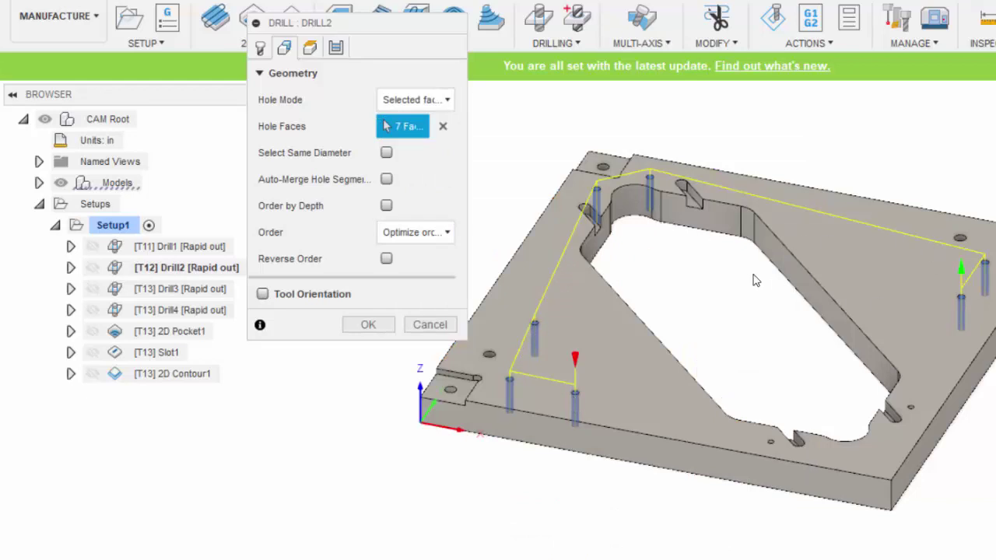
{"action": "left_click", "coordinate": [309, 48]}
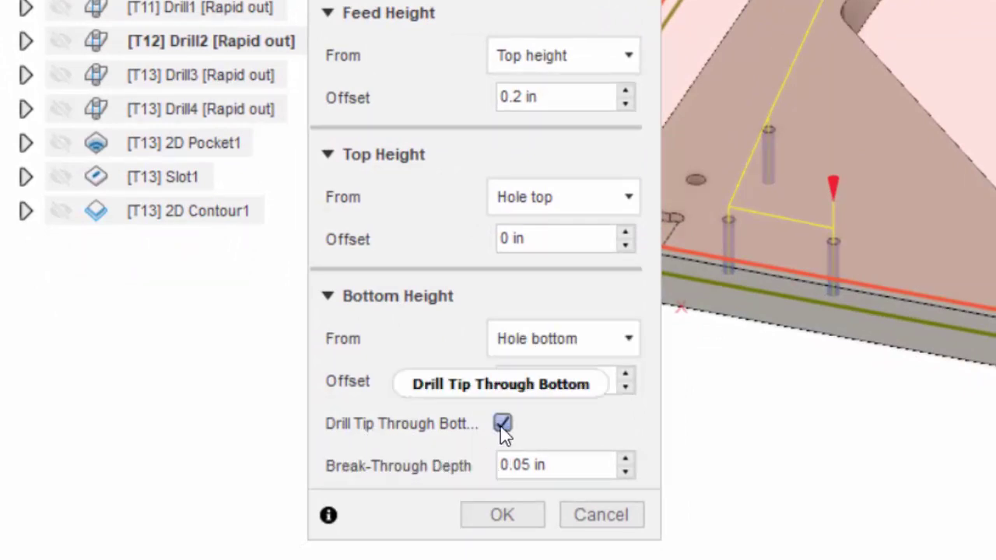
{"action": "mouse_move", "coordinate": [503, 434]}
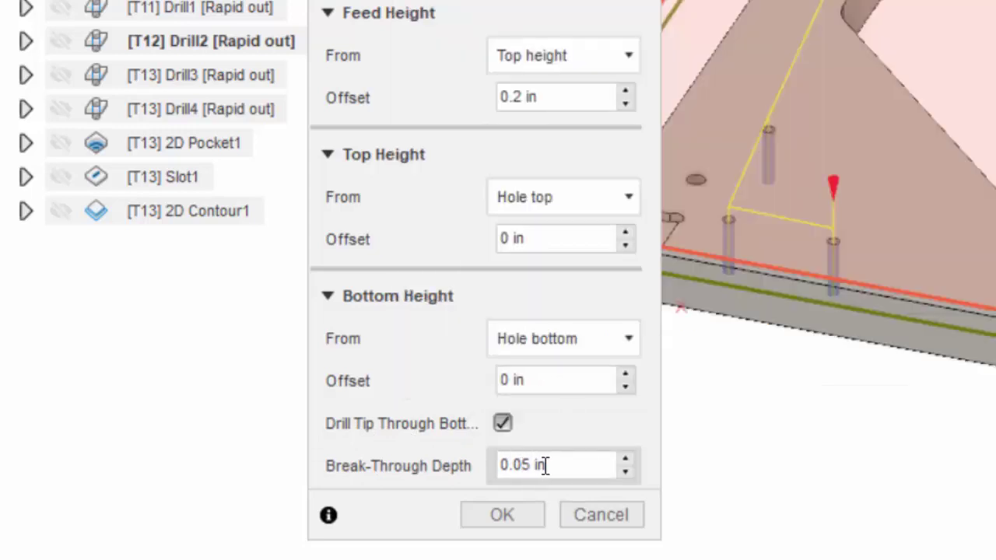
{"action": "mouse_move", "coordinate": [545, 464]}
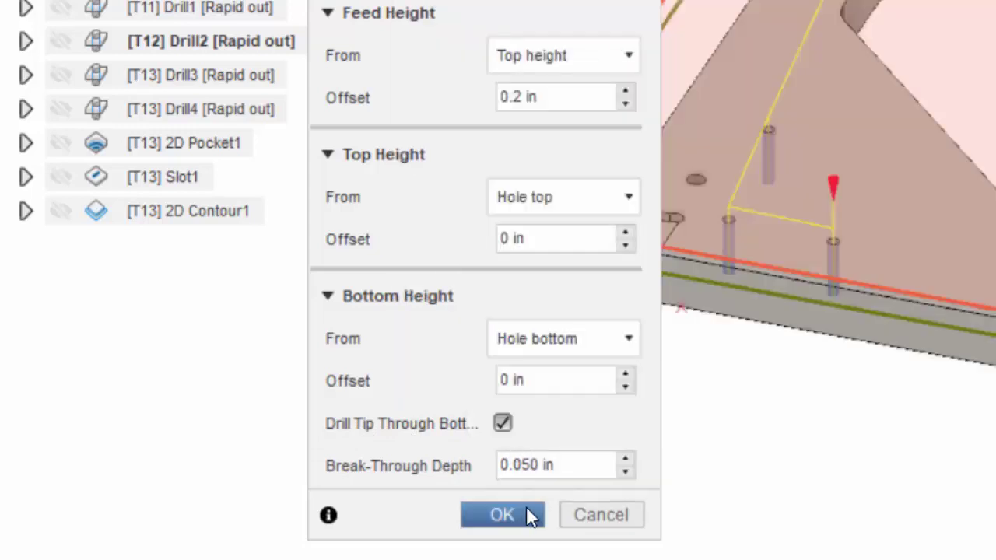
{"action": "left_click", "coordinate": [523, 509]}
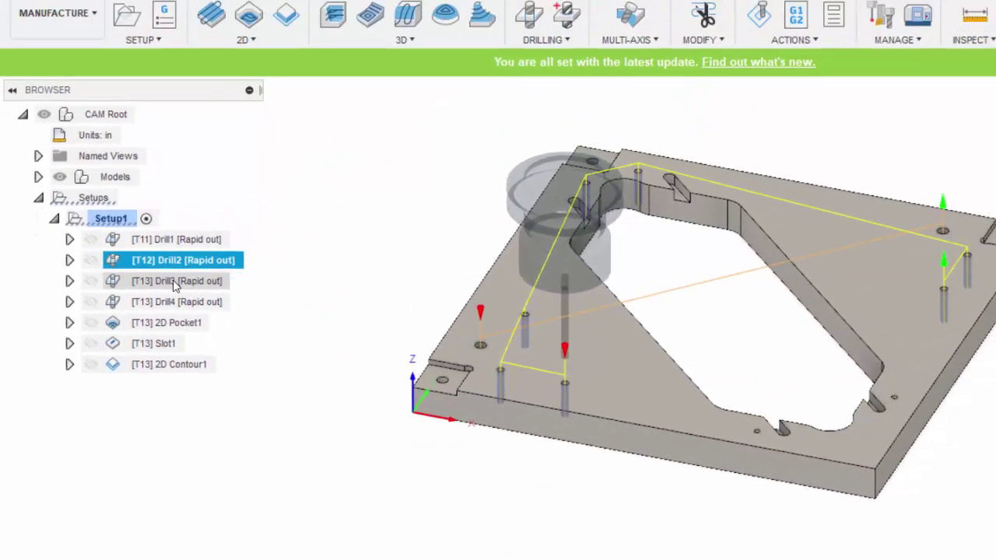
Review Drill3's tool, feeds and speeds, selected hole faces, and bottom height reference, and close the operation
{"action": "double_click", "coordinate": [184, 247]}
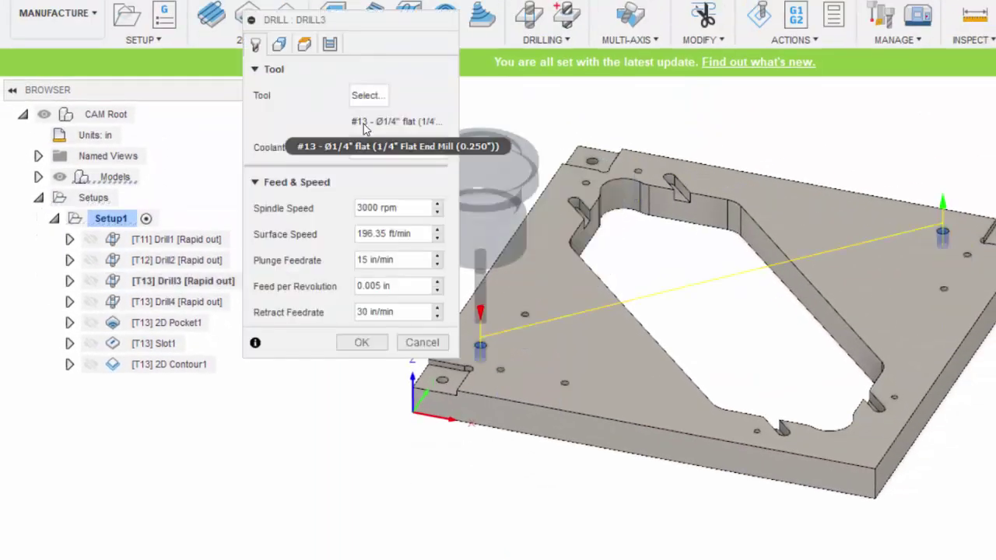
{"action": "left_click", "coordinate": [281, 47]}
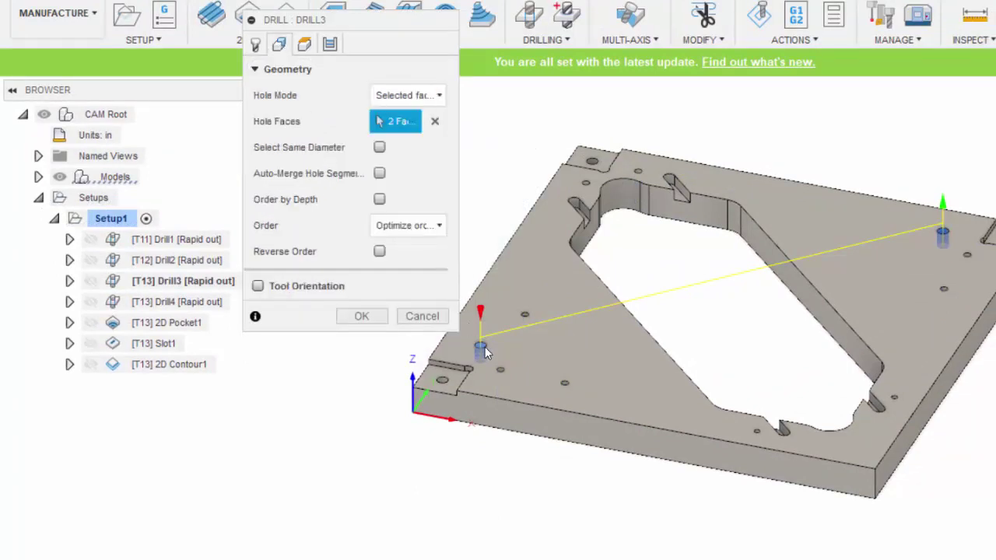
{"action": "left_click", "coordinate": [305, 45]}
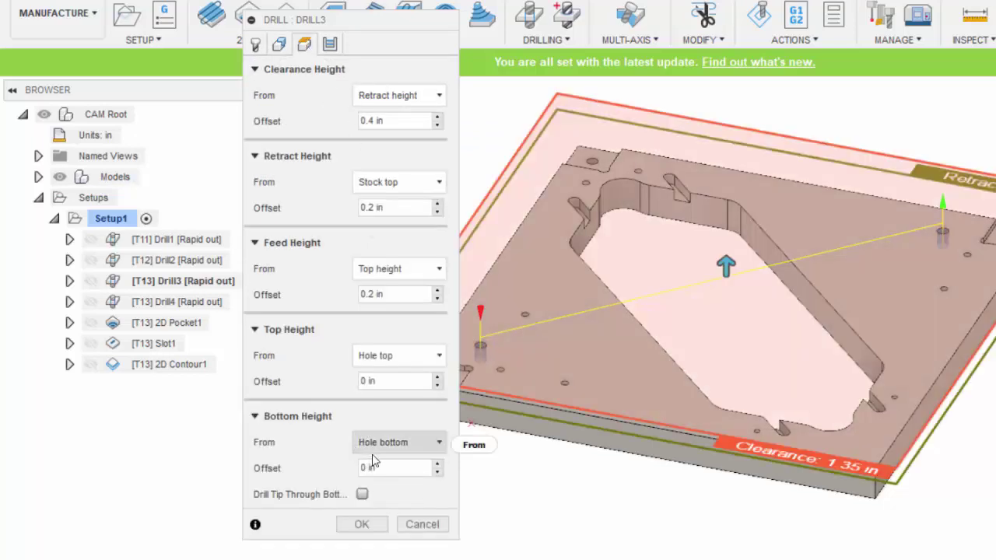
{"action": "mouse_move", "coordinate": [404, 451]}
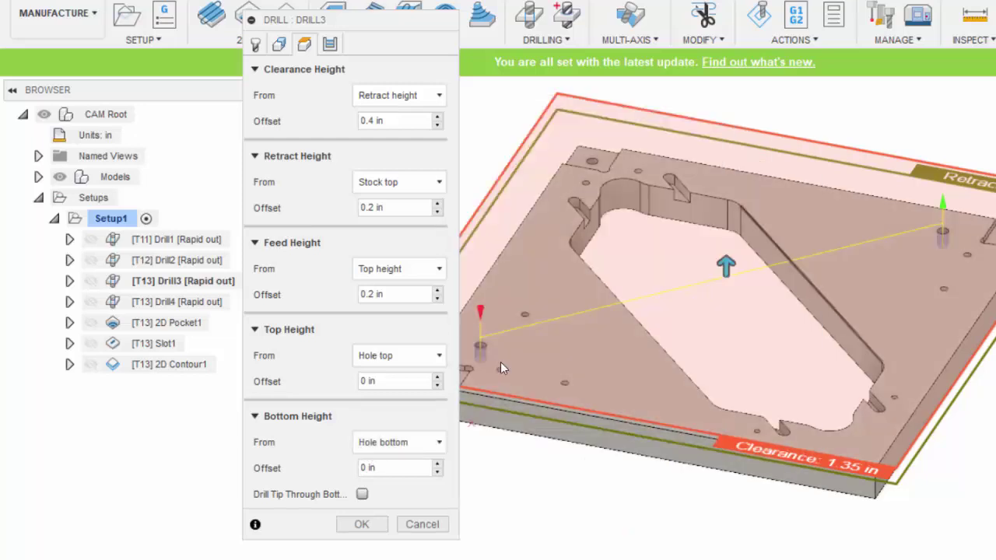
{"action": "left_click", "coordinate": [361, 524]}
Review Drill4's tool, corner hole faces, bottom height reference and break-through depth, inspecting the counterbored holes from the plate's underside, and close the operation
{"action": "double_click", "coordinate": [146, 309]}
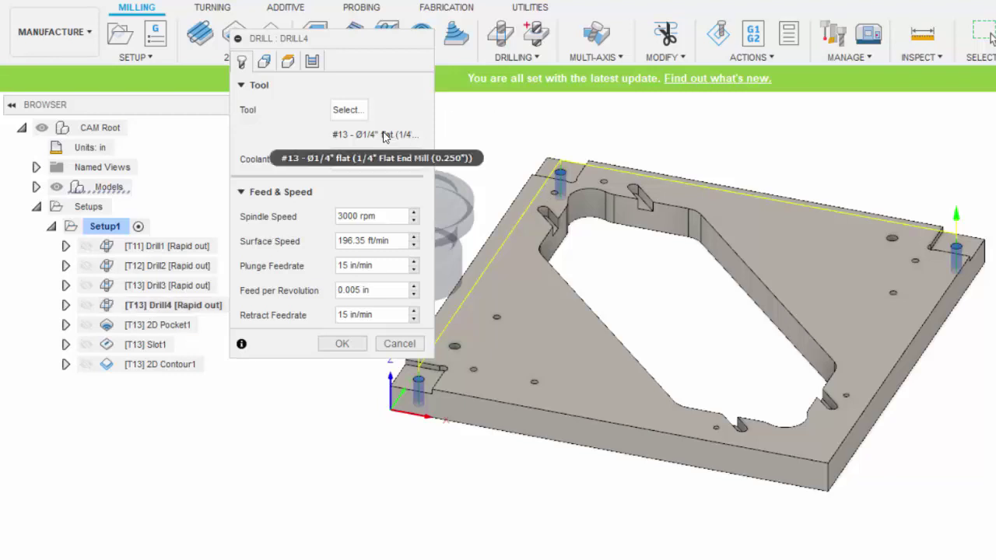
{"action": "left_click", "coordinate": [265, 62]}
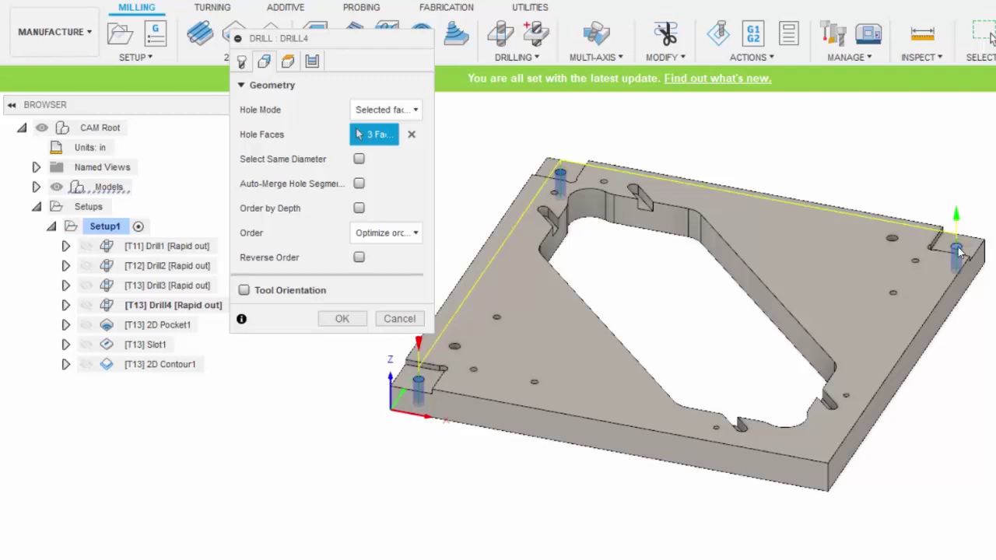
{"action": "left_click", "coordinate": [288, 66]}
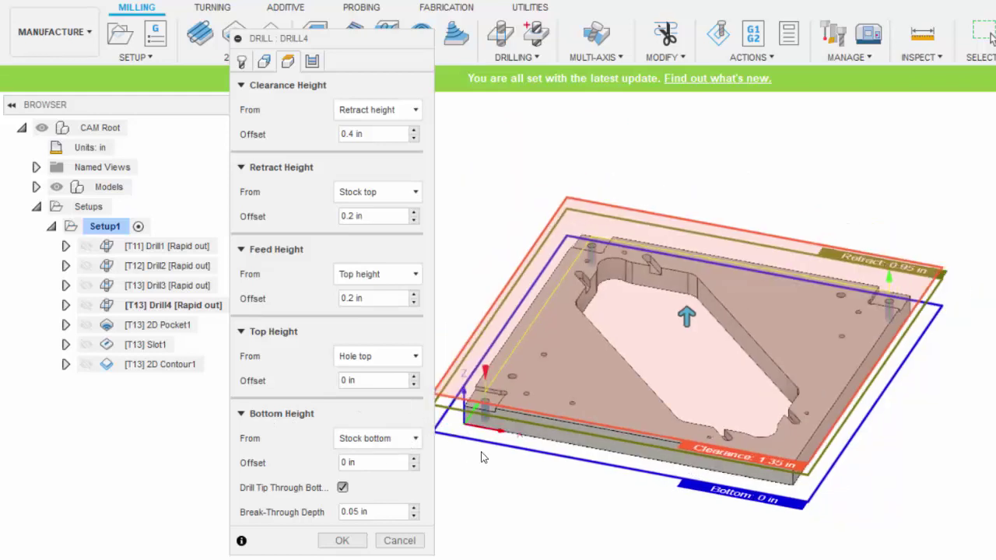
{"action": "middle_click_drag", "start_coordinate": [483, 455], "coordinate": [502, 367], "text": "shift"}
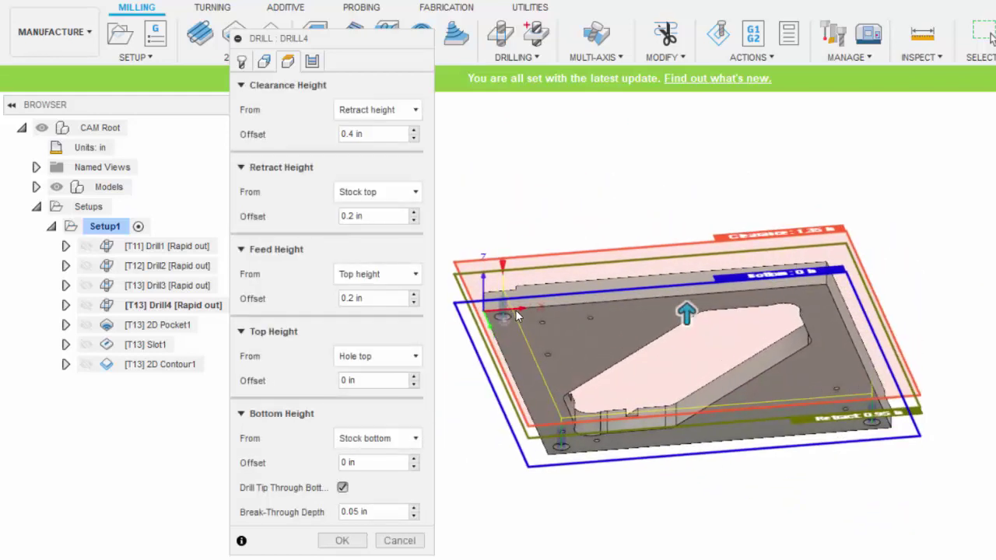
{"action": "scroll", "coordinate": [515, 310], "scroll_direction": "up", "scroll_amount": 10}
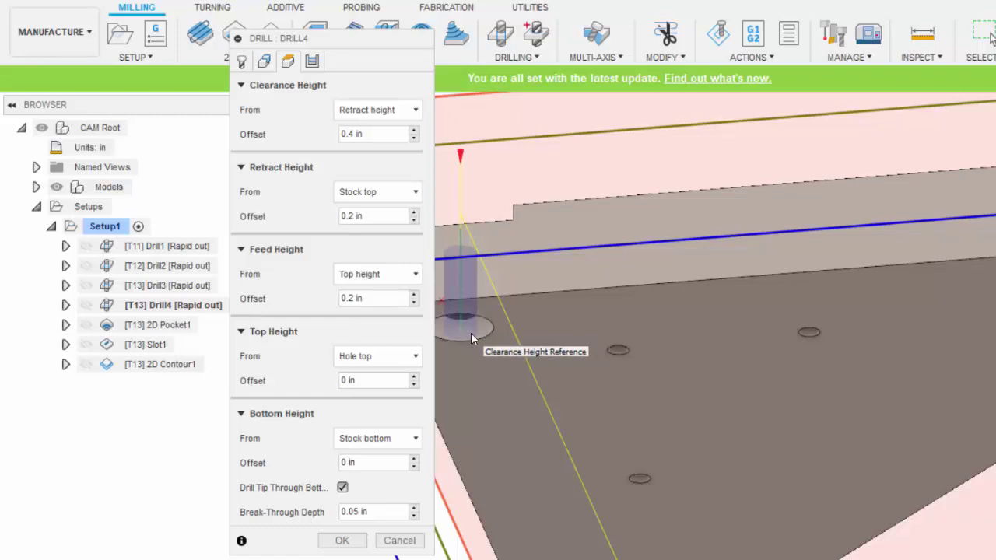
{"action": "mouse_move", "coordinate": [364, 438]}
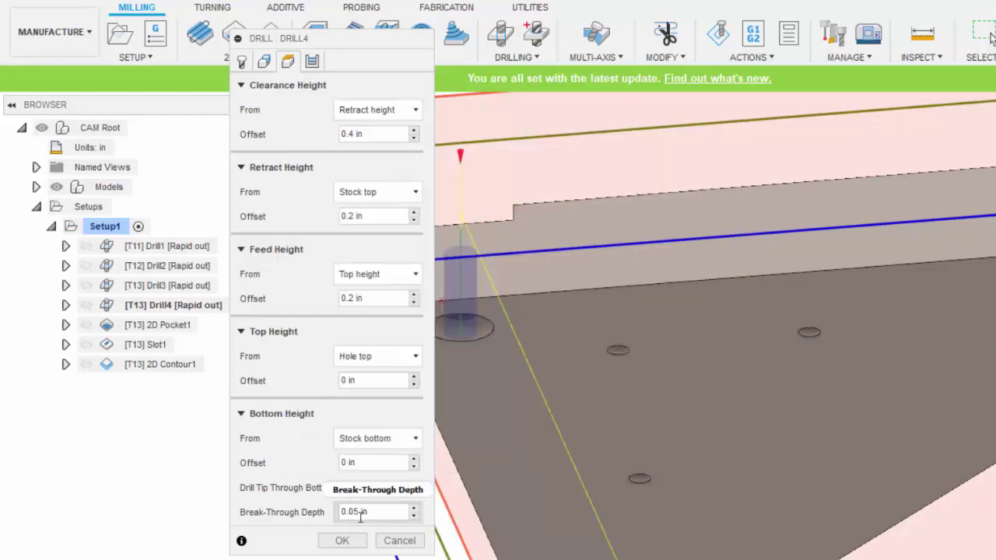
{"action": "left_click", "coordinate": [342, 541]}
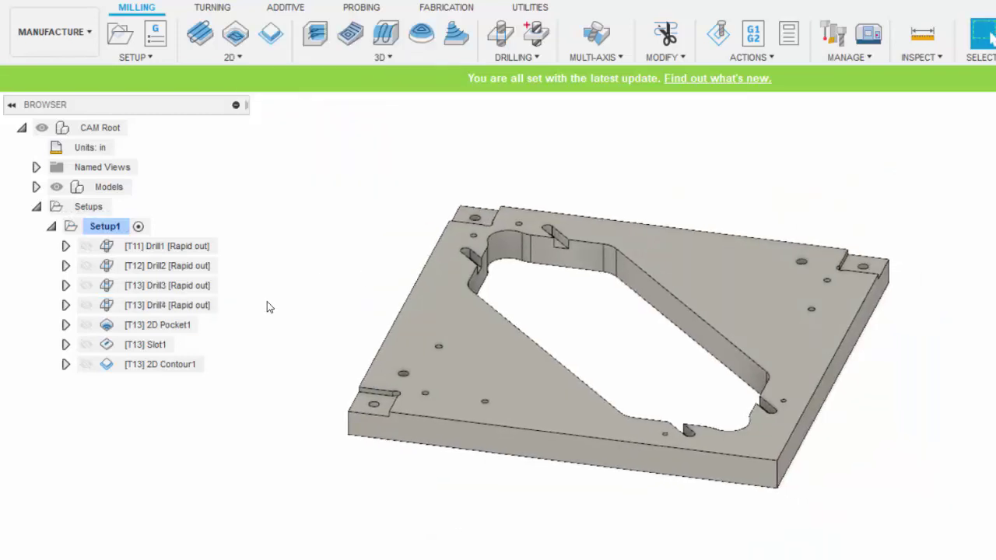
Review 2D Pocket1's tool and feeds, and inspect the contour chains selected around the plate's recessed corner pockets
{"action": "left_click", "coordinate": [235, 58]}
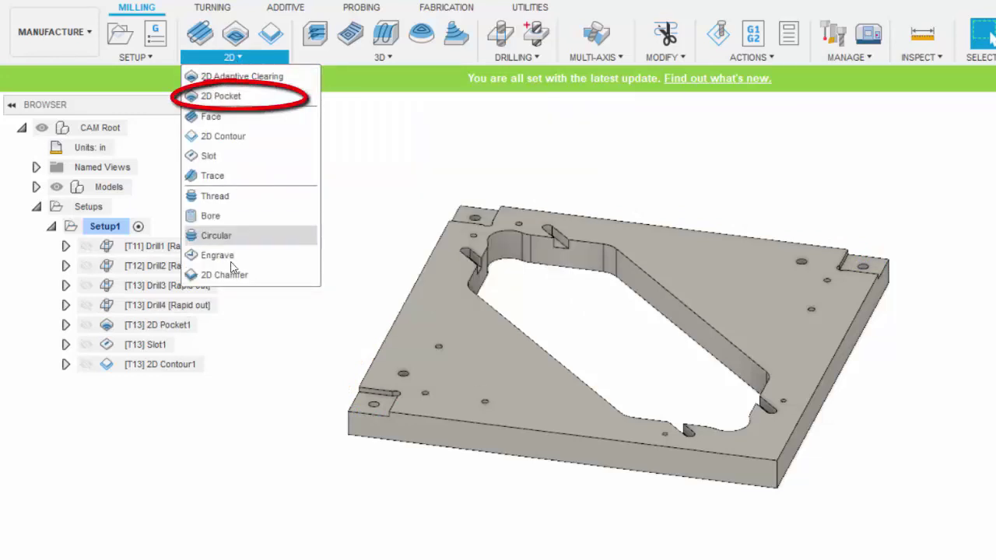
{"action": "left_click", "coordinate": [285, 345]}
{"action": "double_click", "coordinate": [167, 325]}
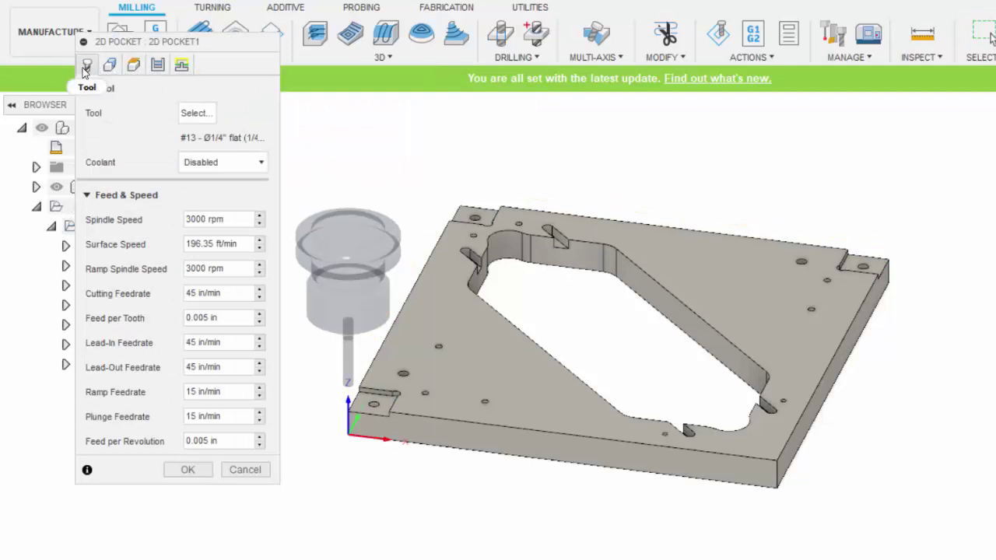
{"action": "left_click", "coordinate": [109, 67]}
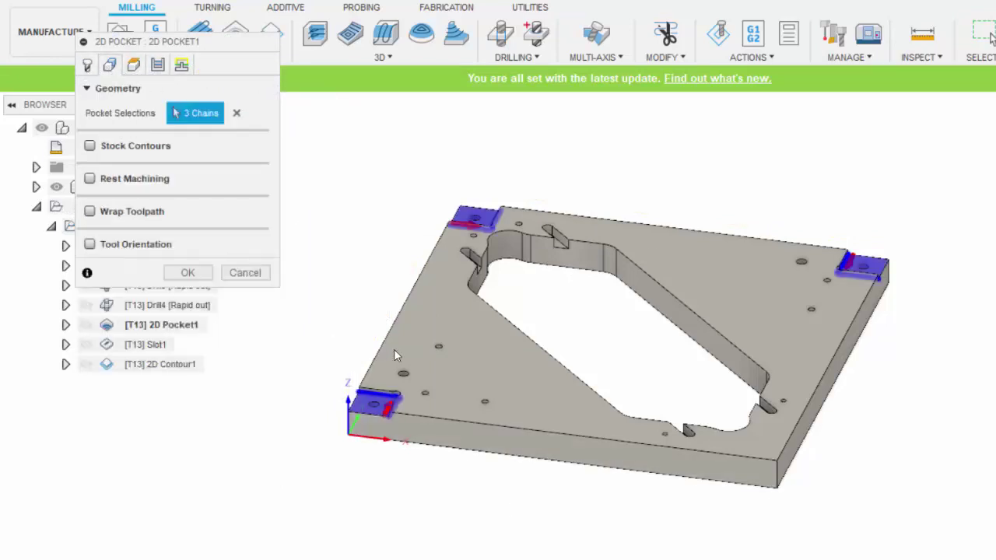
{"action": "scroll", "coordinate": [394, 349], "scroll_direction": "up", "scroll_amount": 8}
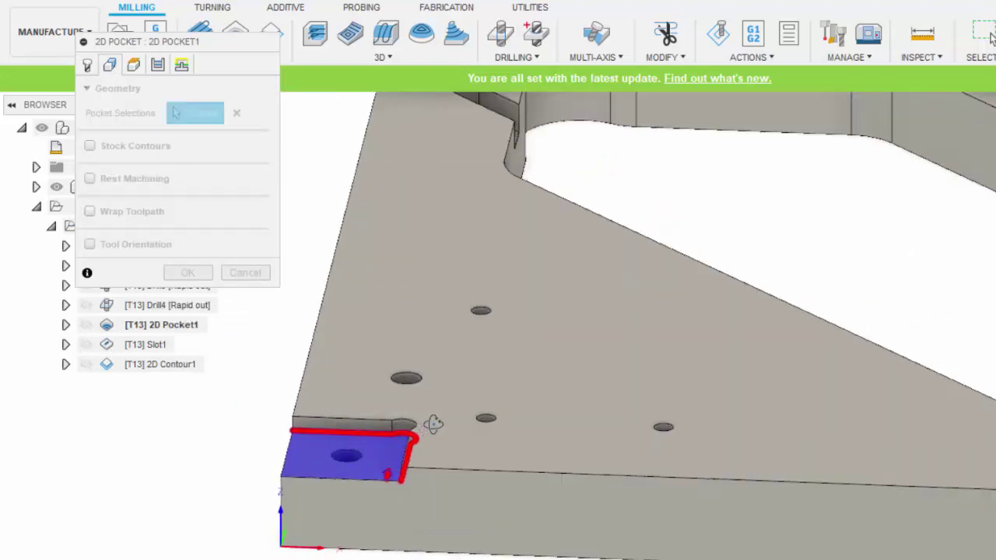
{"action": "middle_click_drag", "start_coordinate": [433, 424], "coordinate": [439, 469], "text": "shift"}
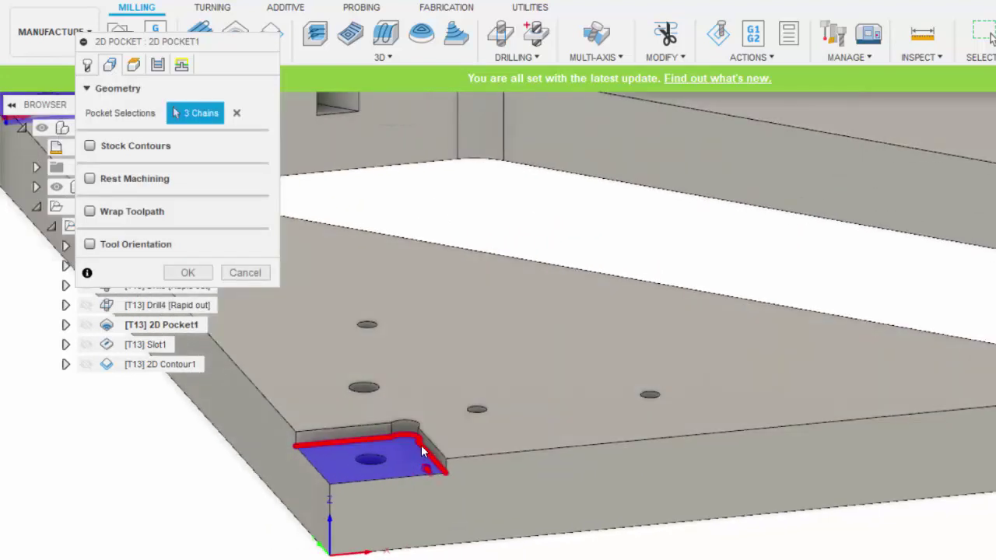
{"action": "scroll", "coordinate": [470, 456], "scroll_direction": "down", "scroll_amount": 8}
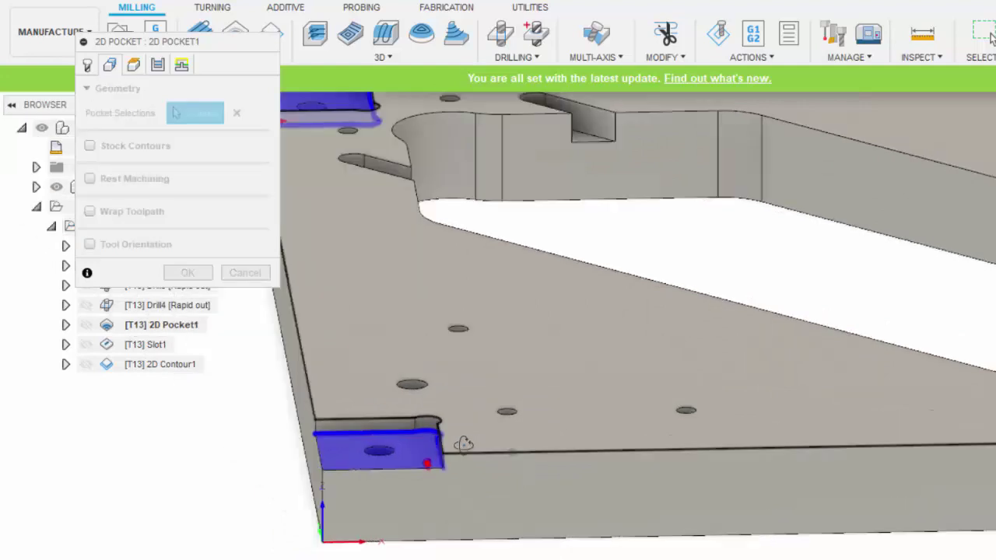
{"action": "scroll", "coordinate": [615, 189], "scroll_direction": "down", "scroll_amount": 3}
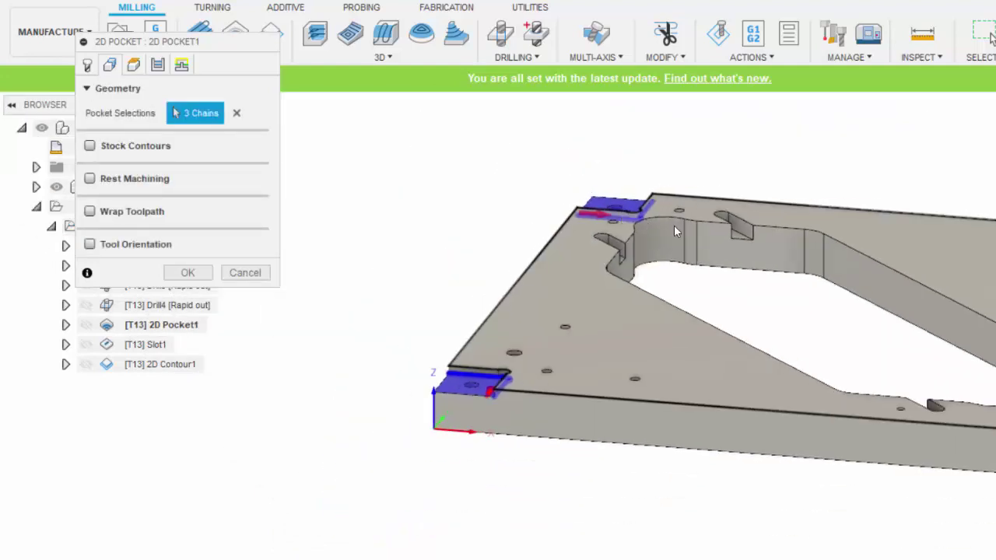
Review the 2D pocket's heights and passes, keeping sideways compensation on Left (climb milling), and close the operation
{"action": "left_click", "coordinate": [133, 67]}
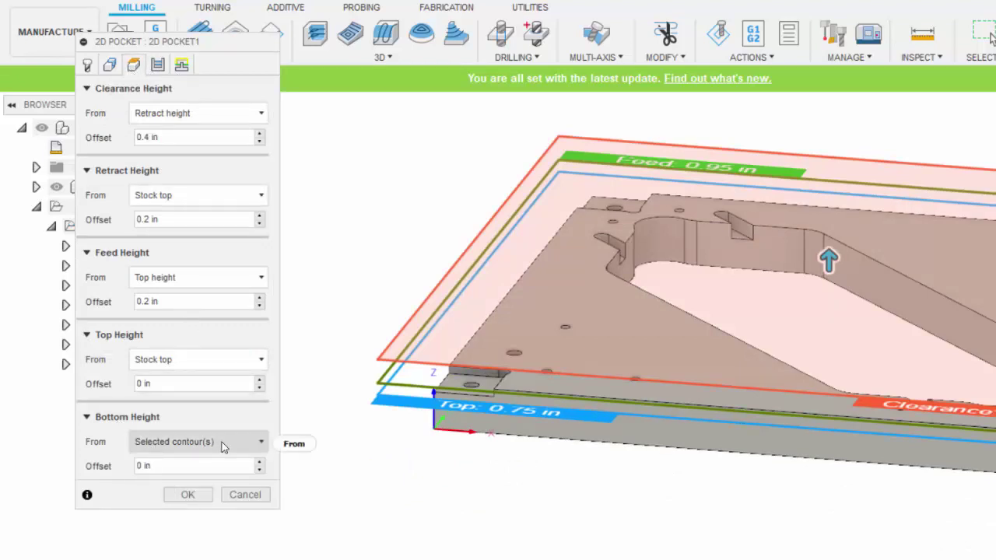
{"action": "mouse_move", "coordinate": [161, 443]}
{"action": "left_click", "coordinate": [157, 65]}
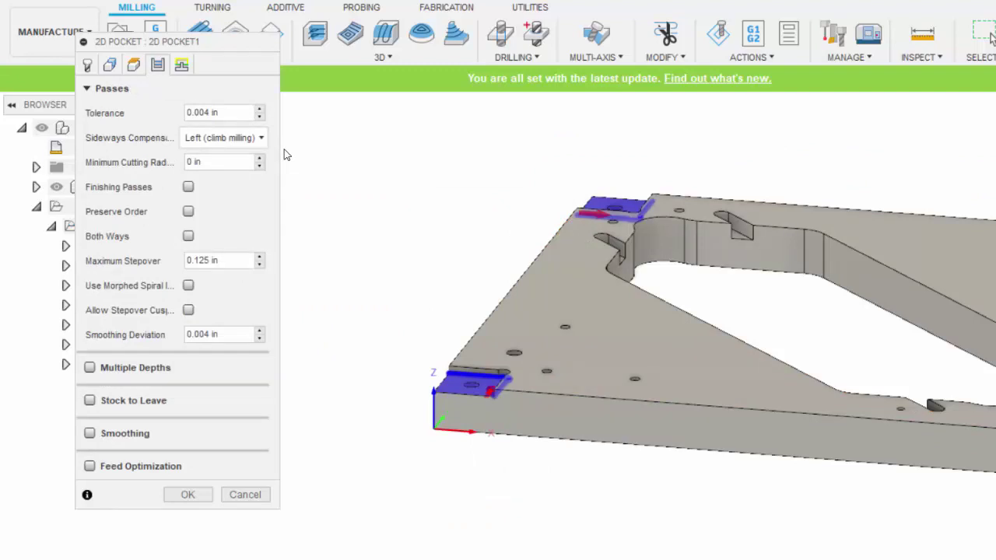
{"action": "left_click", "coordinate": [259, 140]}
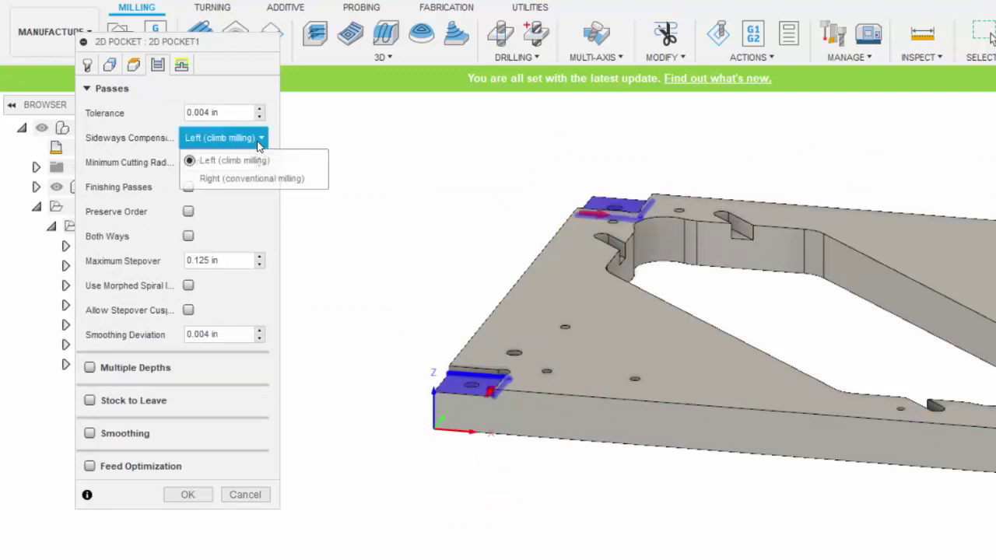
{"action": "left_click", "coordinate": [223, 164]}
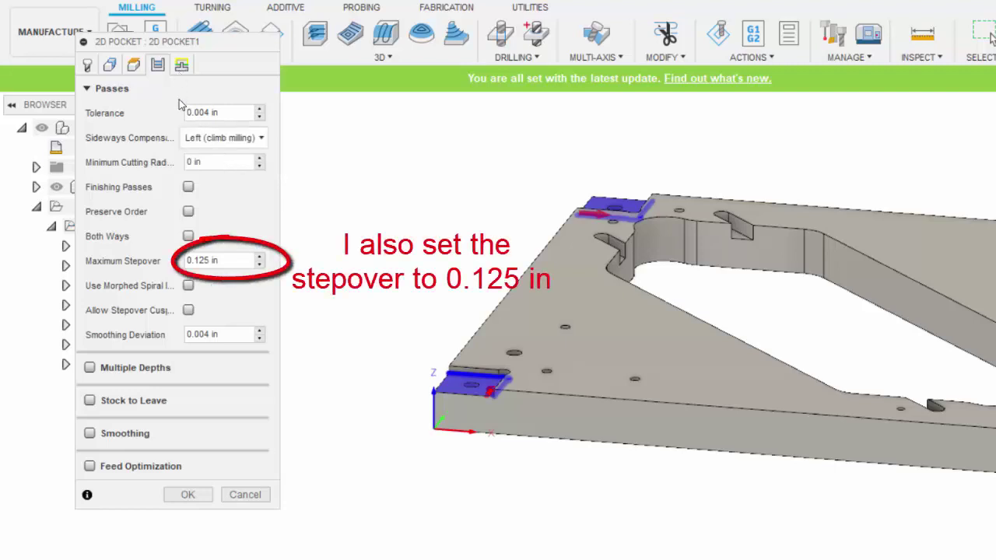
{"action": "left_click", "coordinate": [191, 494]}
Review Slot1's tool, selected slot chains at the central opening, bottom height reference and passes, and close the operation
{"action": "middle_click_drag", "start_coordinate": [388, 297], "coordinate": [356, 306]}
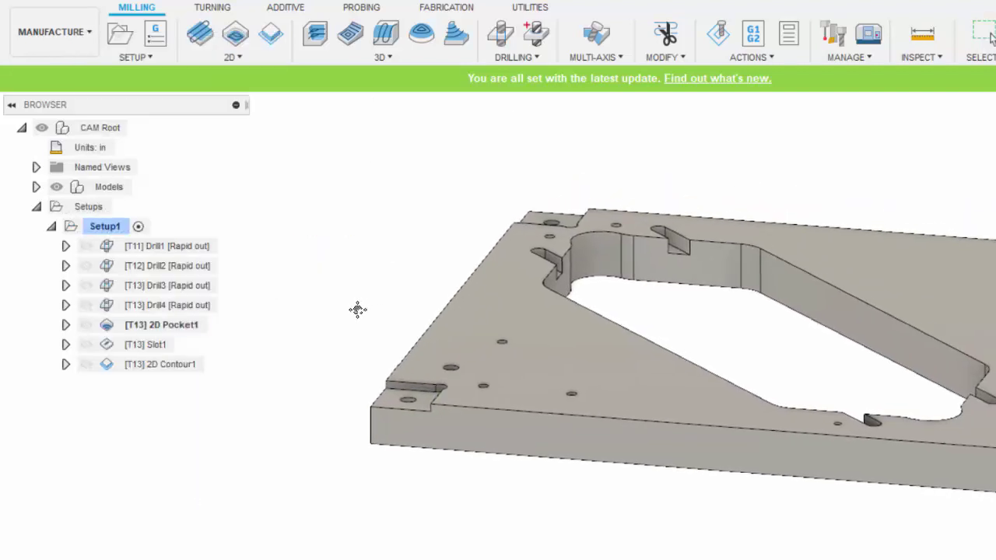
{"action": "left_click", "coordinate": [157, 345]}
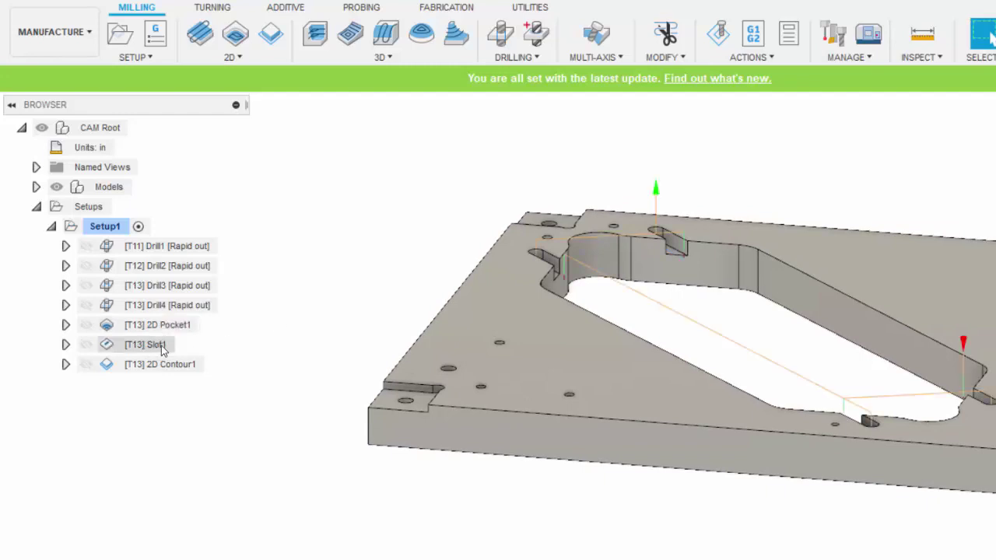
{"action": "left_click", "coordinate": [233, 58]}
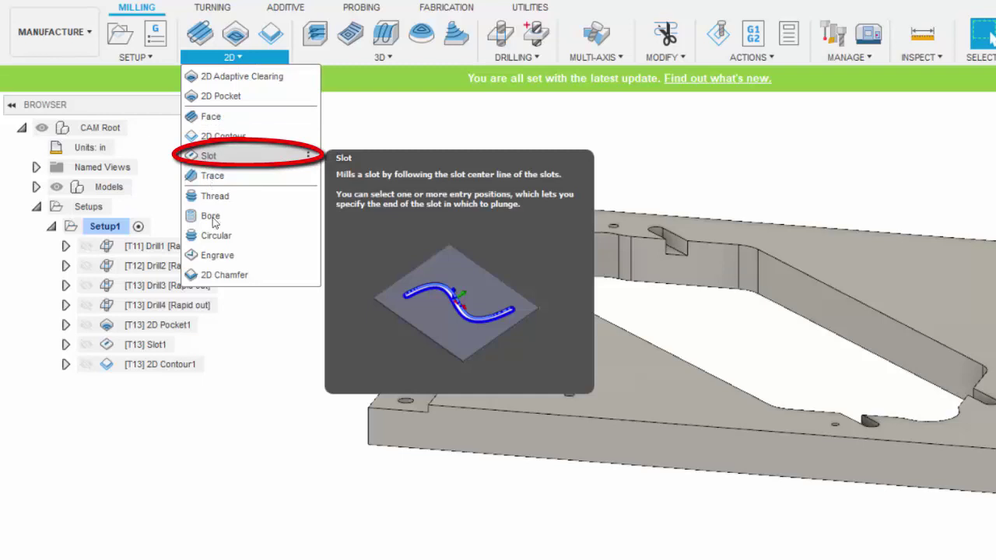
{"action": "double_click", "coordinate": [140, 346]}
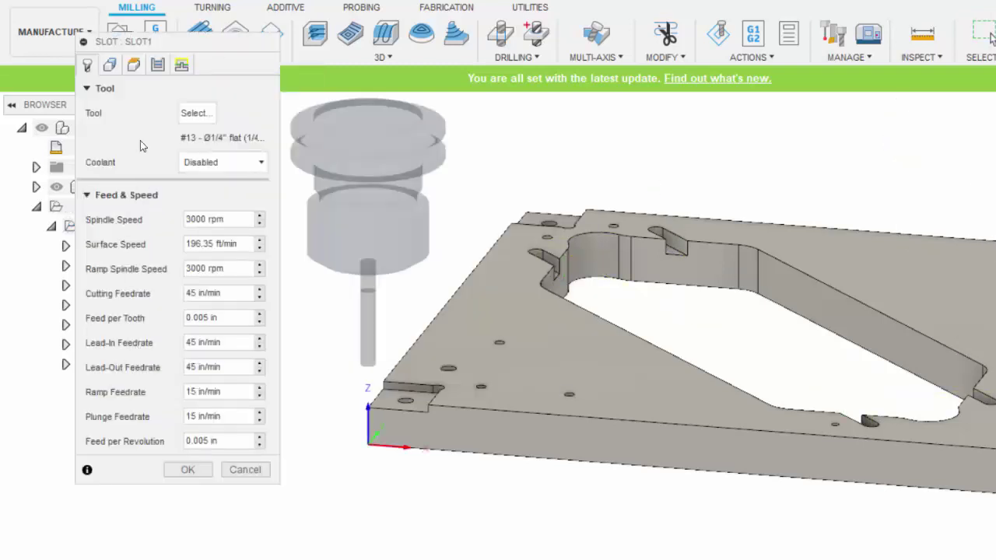
{"action": "left_click", "coordinate": [111, 66]}
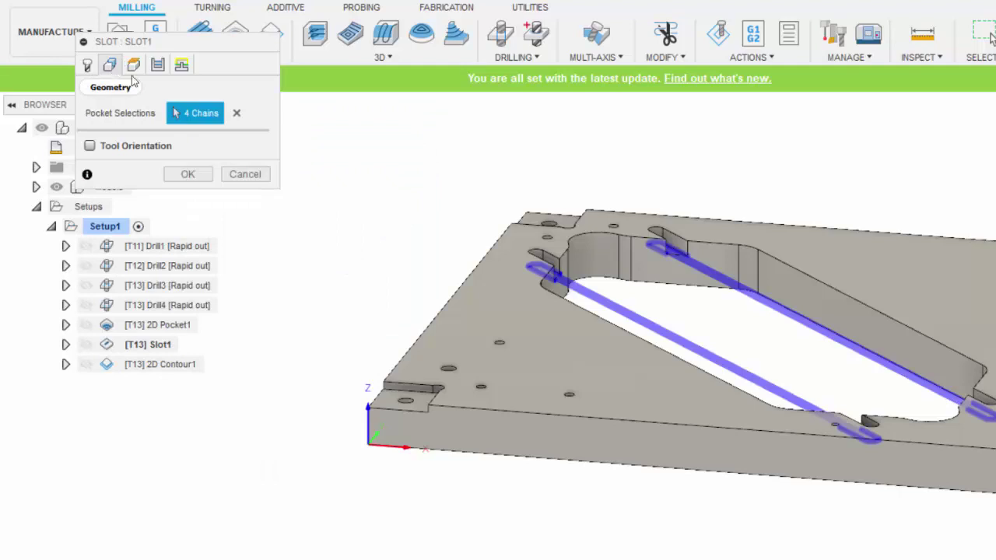
{"action": "scroll", "coordinate": [580, 270], "scroll_direction": "up", "scroll_amount": 6}
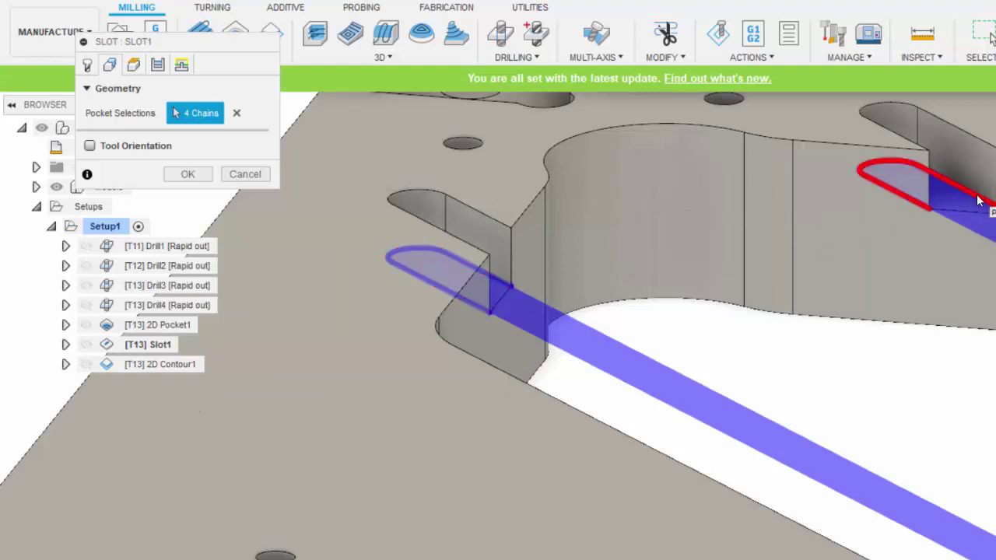
{"action": "left_click", "coordinate": [133, 65]}
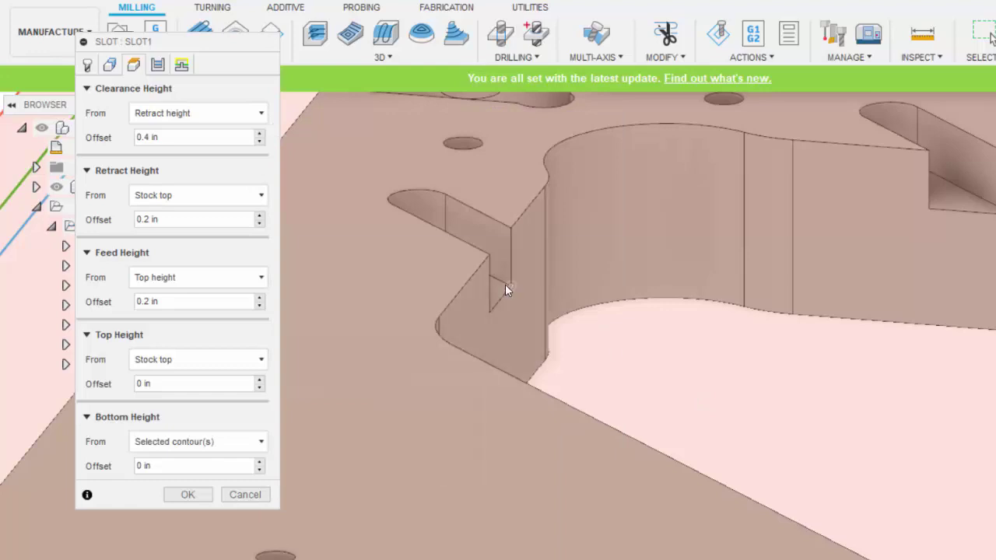
{"action": "left_click", "coordinate": [157, 64]}
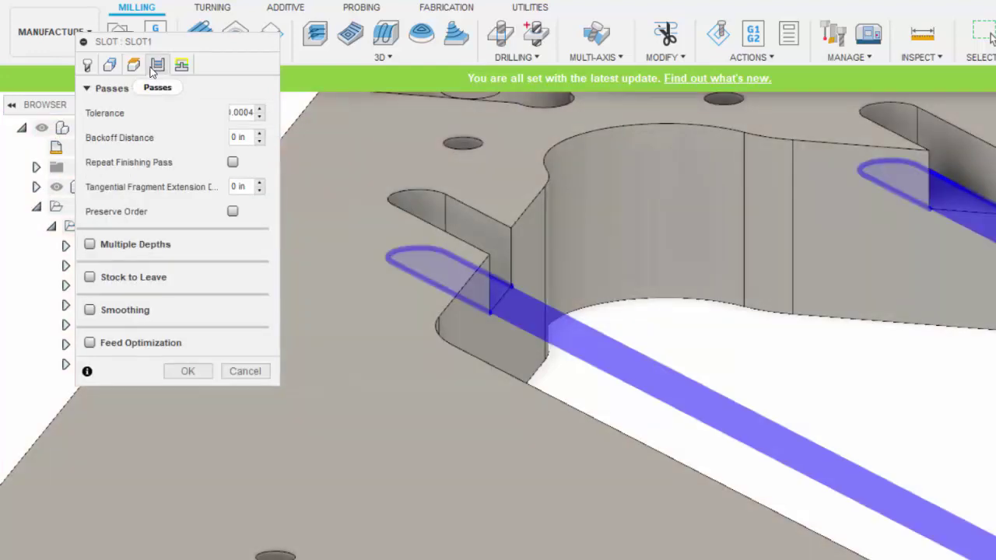
{"action": "left_click", "coordinate": [190, 372]}
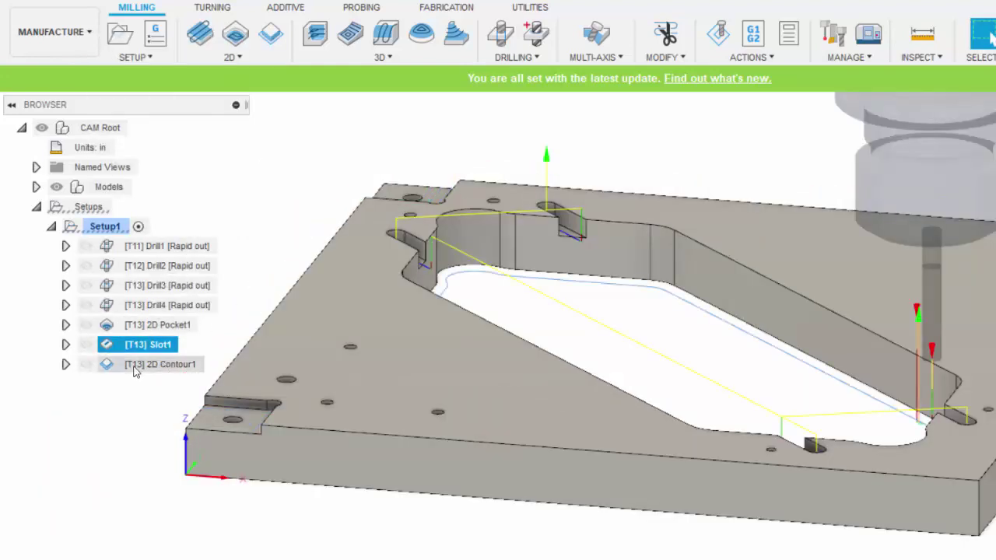
Review 2D Contour1's tool, the bottom contour selected around the central opening, the bottom height offset and the passes, and close the operation
{"action": "left_click", "coordinate": [233, 57]}
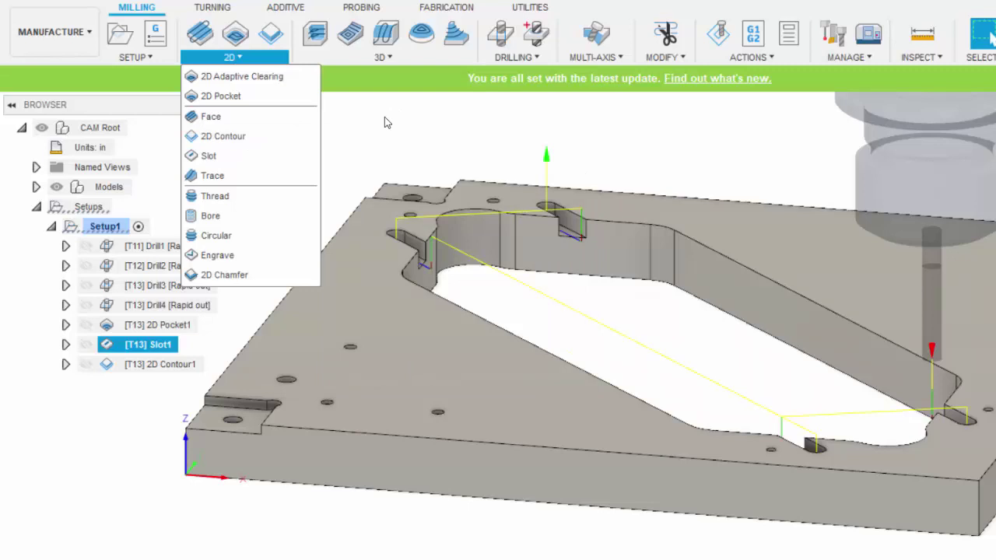
{"action": "left_click", "coordinate": [385, 123]}
{"action": "double_click", "coordinate": [140, 364]}
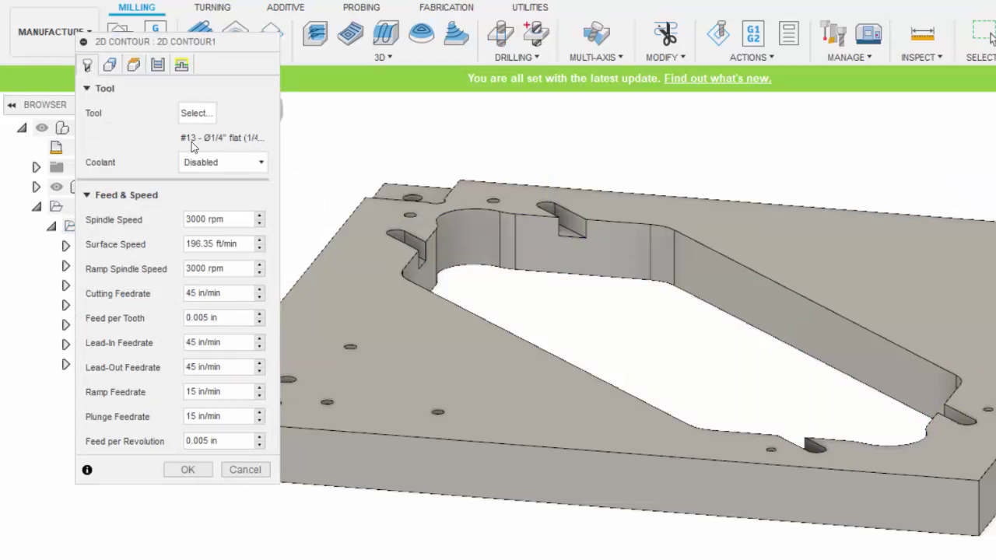
{"action": "left_click", "coordinate": [110, 67]}
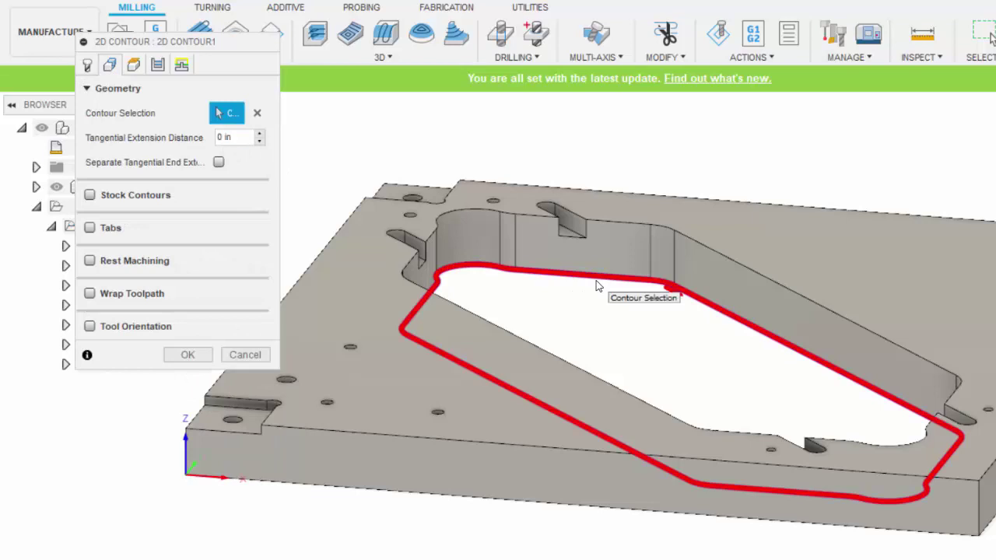
{"action": "left_click", "coordinate": [133, 64]}
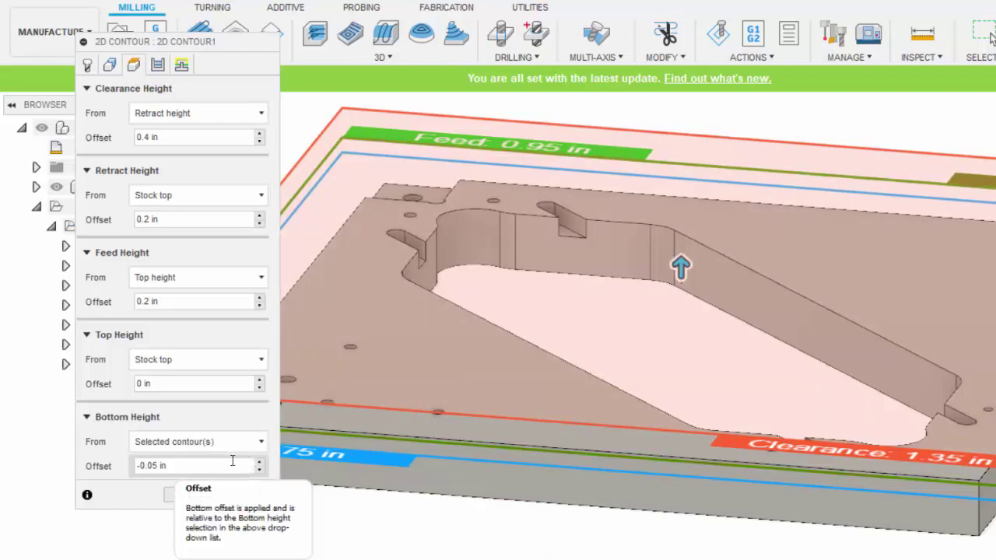
{"action": "left_click", "coordinate": [157, 66]}
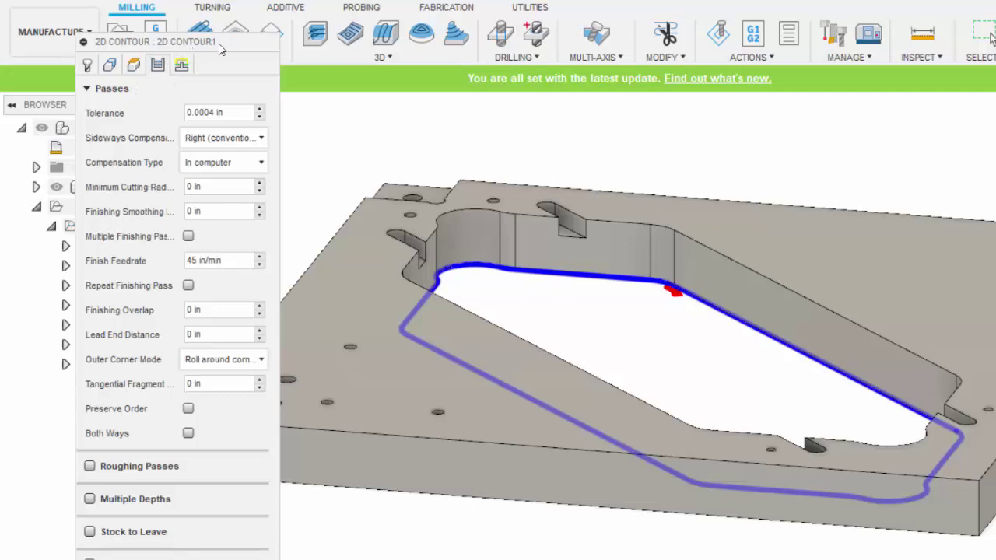
{"action": "left_click_drag", "start_coordinate": [219, 49], "coordinate": [227, 7]}
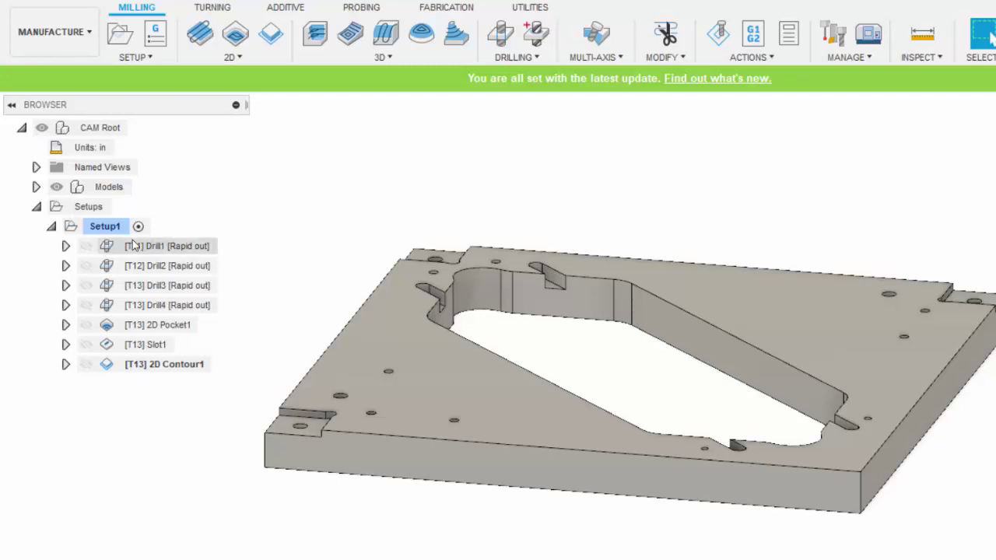
Simulate all of Setup1's machining operations with stock shown through the final contour cut, and close the simulation
{"action": "right_click", "coordinate": [102, 227]}
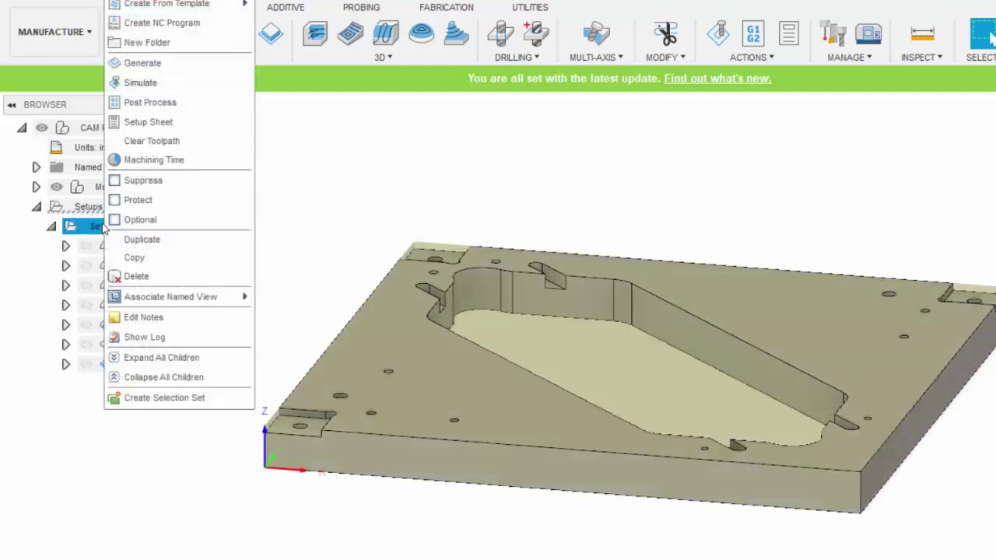
{"action": "left_click", "coordinate": [137, 85]}
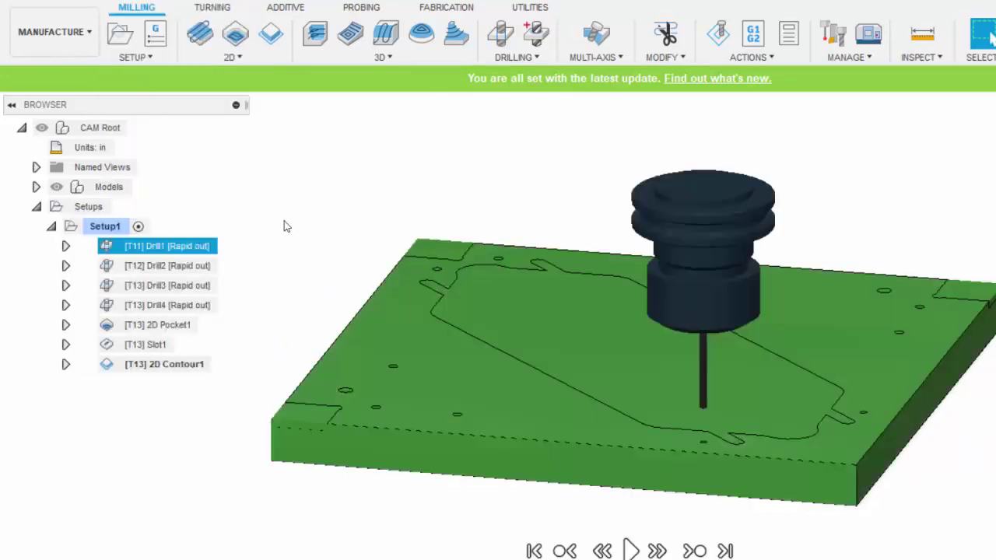
{"action": "left_click_drag", "start_coordinate": [409, 131], "coordinate": [102, 133]}
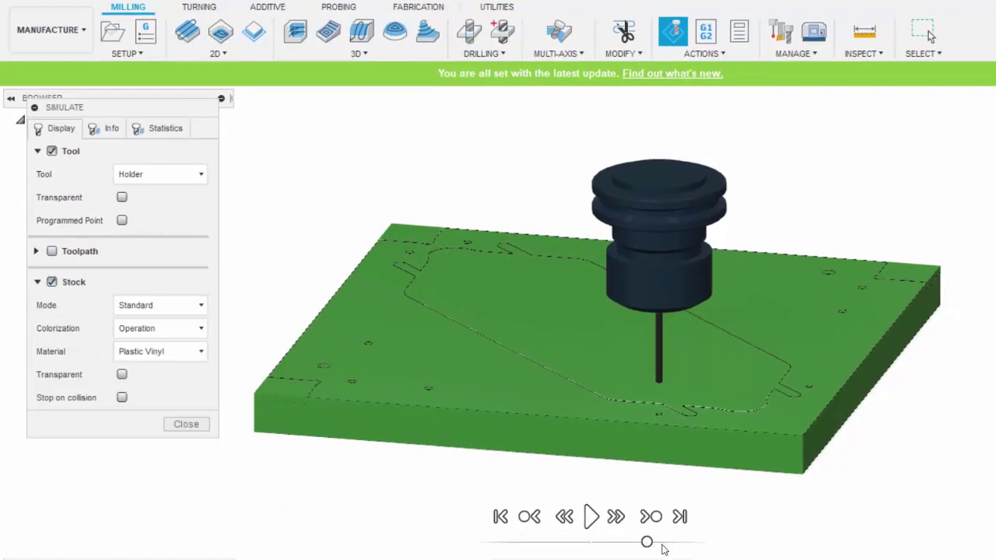
{"action": "left_click", "coordinate": [590, 521]}
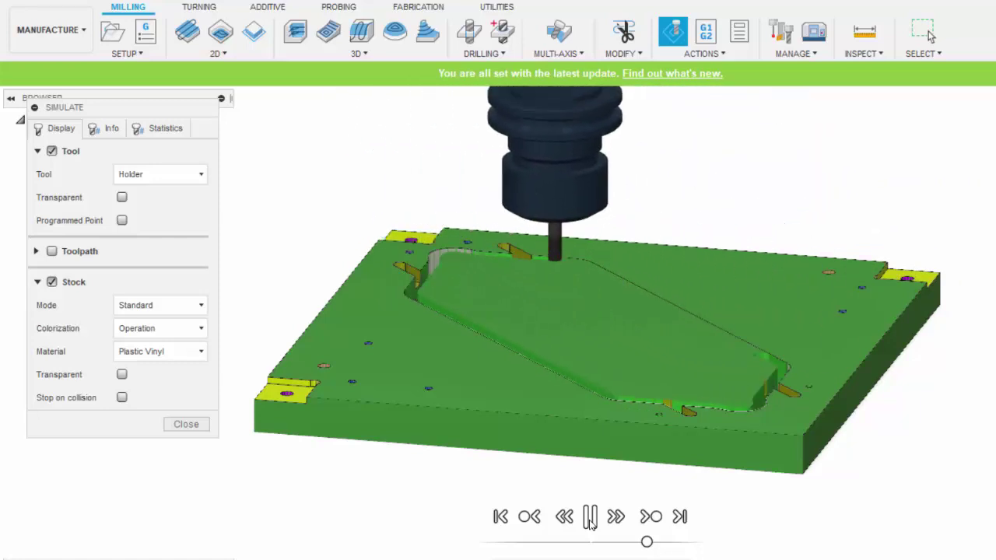
{"action": "left_click", "coordinate": [589, 520]}
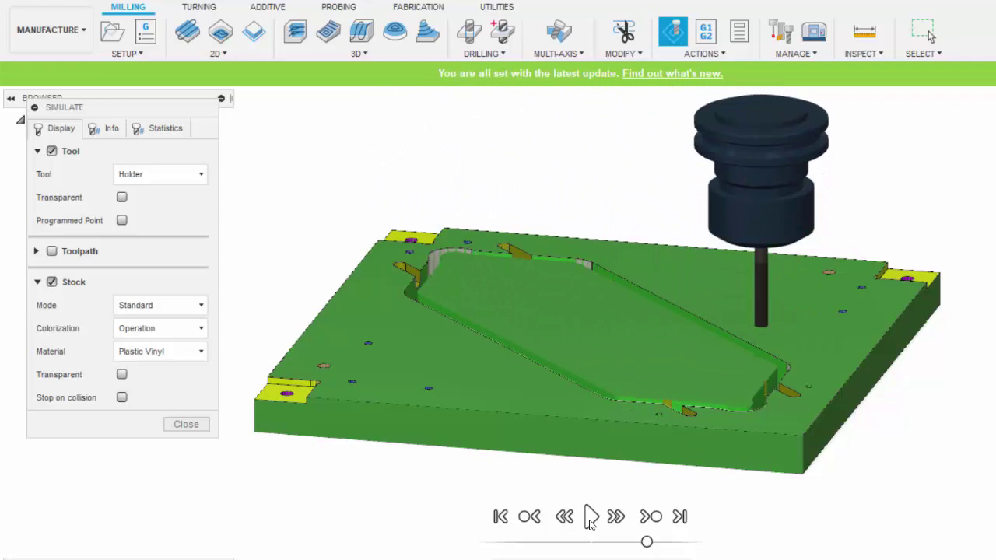
{"action": "left_click", "coordinate": [199, 426]}
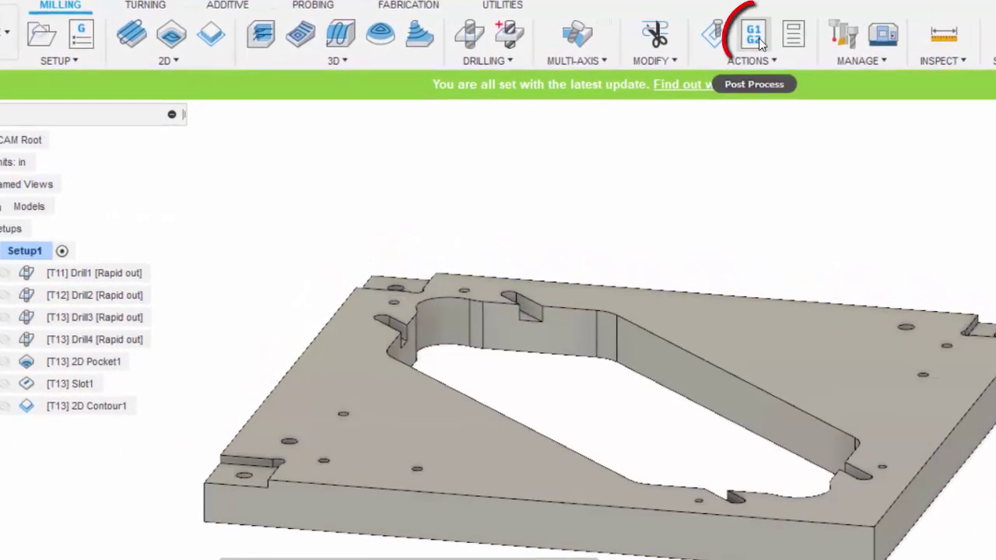
Open post processing for Setup1 and choose the HAAS (pre-NGC) / haas post configuration
{"action": "left_click", "coordinate": [754, 43]}
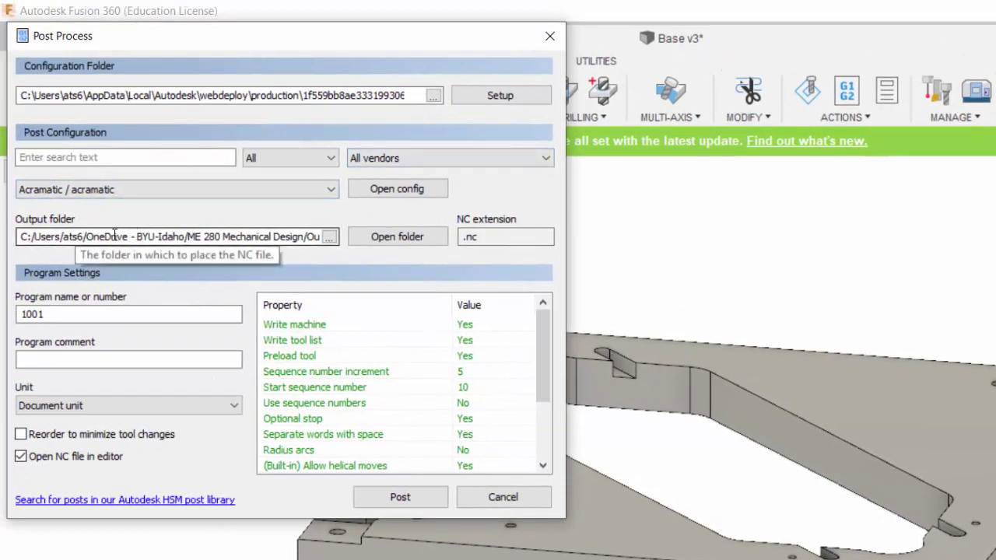
{"action": "left_click", "coordinate": [475, 240]}
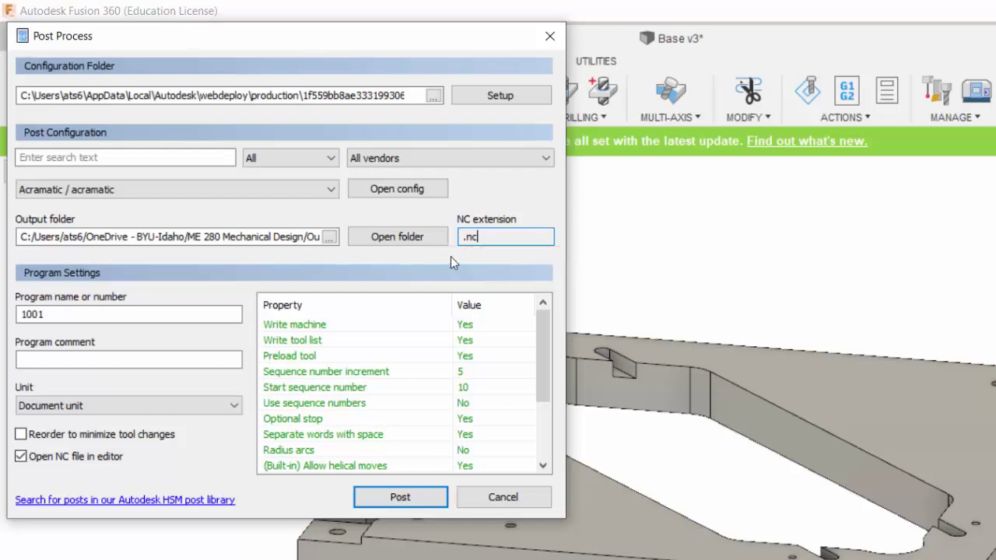
{"action": "left_click", "coordinate": [280, 190]}
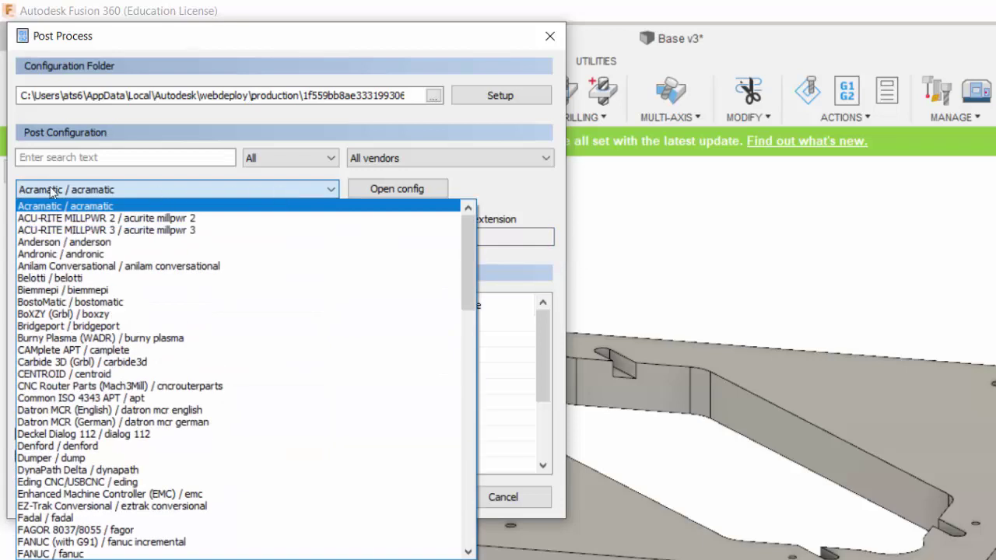
{"action": "scroll", "coordinate": [31, 342], "scroll_direction": "down", "scroll_amount": 7}
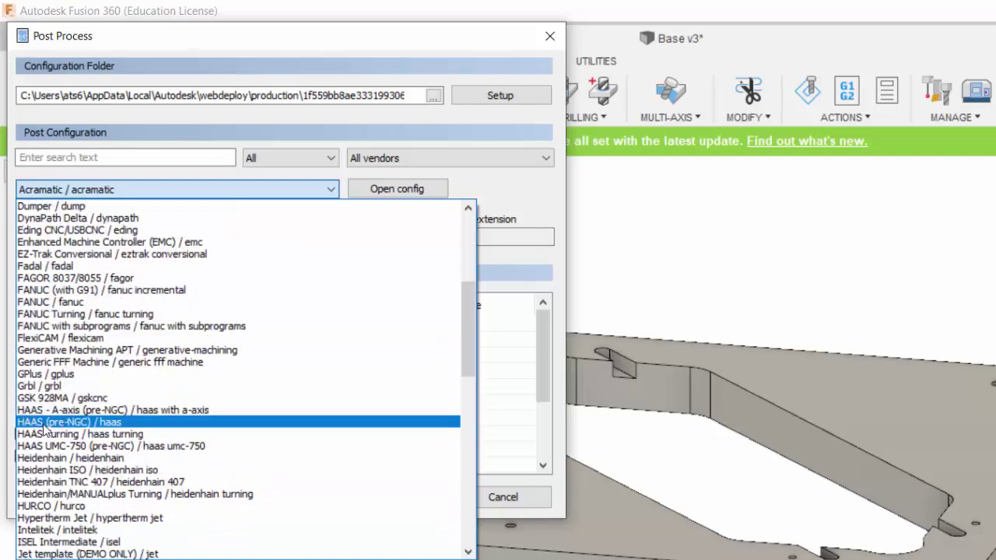
{"action": "left_click", "coordinate": [34, 426]}
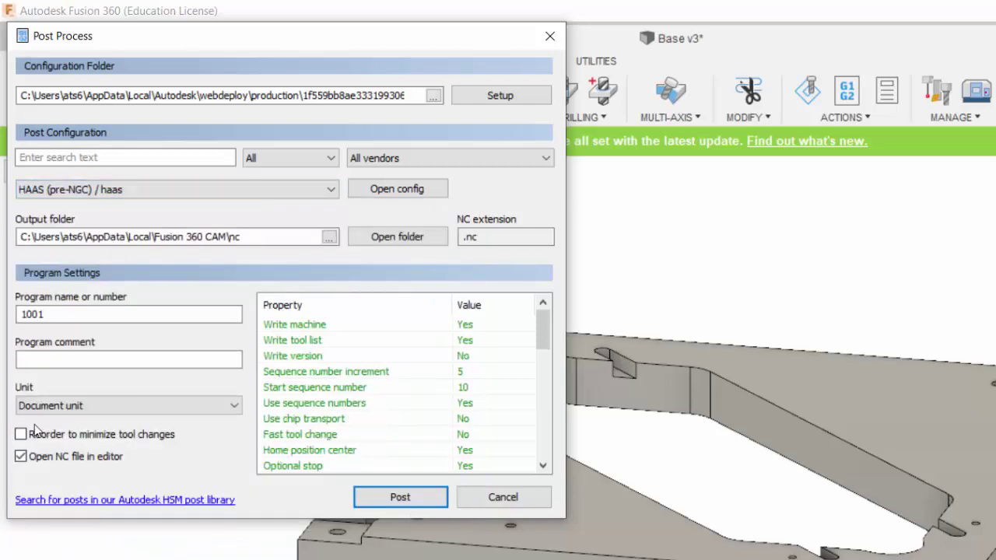
Post the NC program as 1001 into the 2-CAM folder under 3D Printer - Redesign1, Fusion 360
{"action": "left_click", "coordinate": [411, 498]}
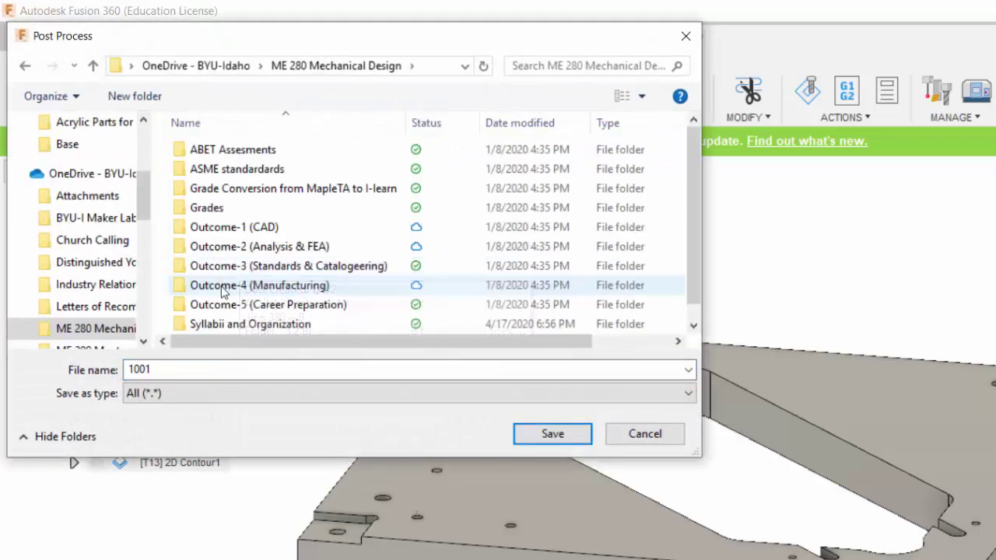
{"action": "double_click", "coordinate": [226, 287]}
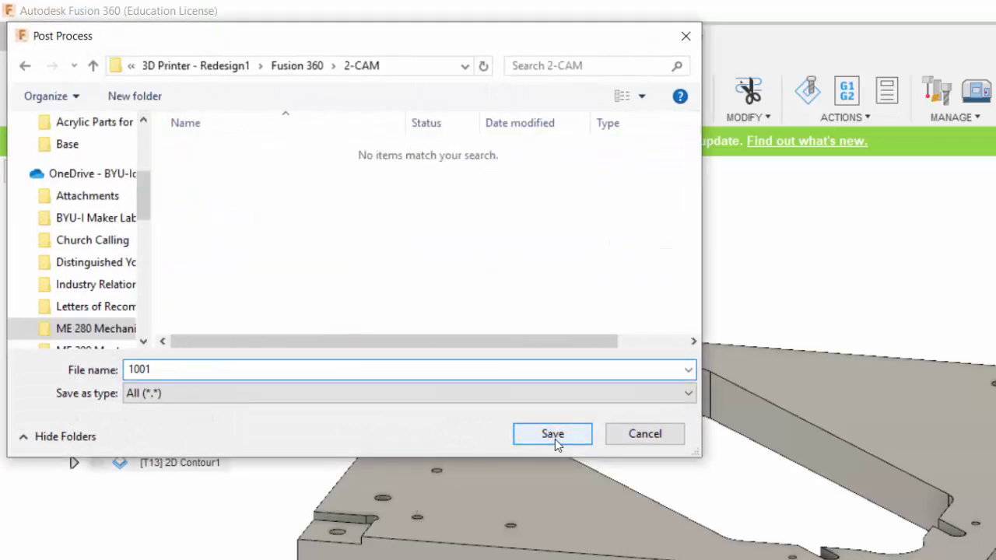
{"action": "left_click", "coordinate": [554, 436]}
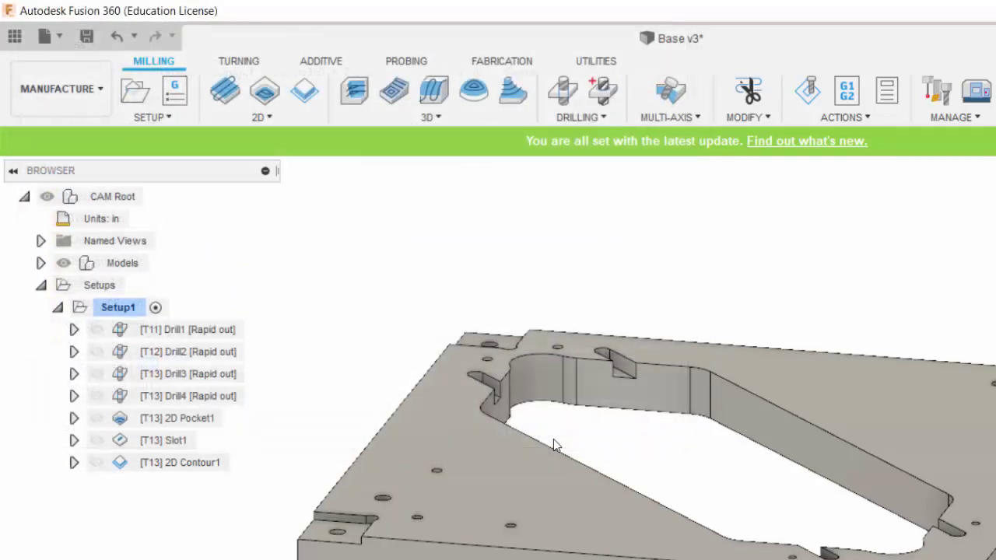